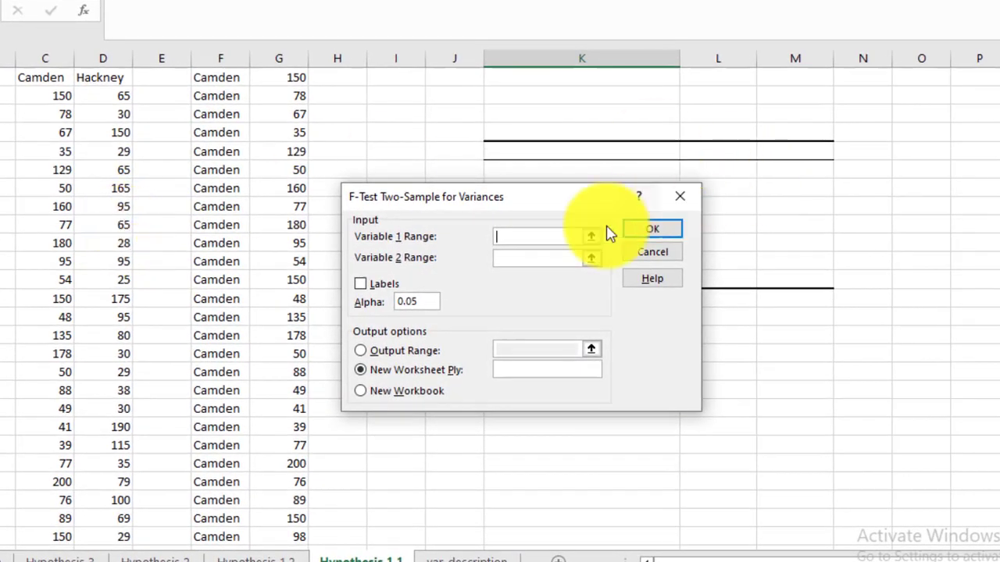
Step: Set the F-test's Variable 1 range to $C$1:$C$3064 and Variable 2 range to $D$1:$D$3064
click(591, 236)
click(43, 76)
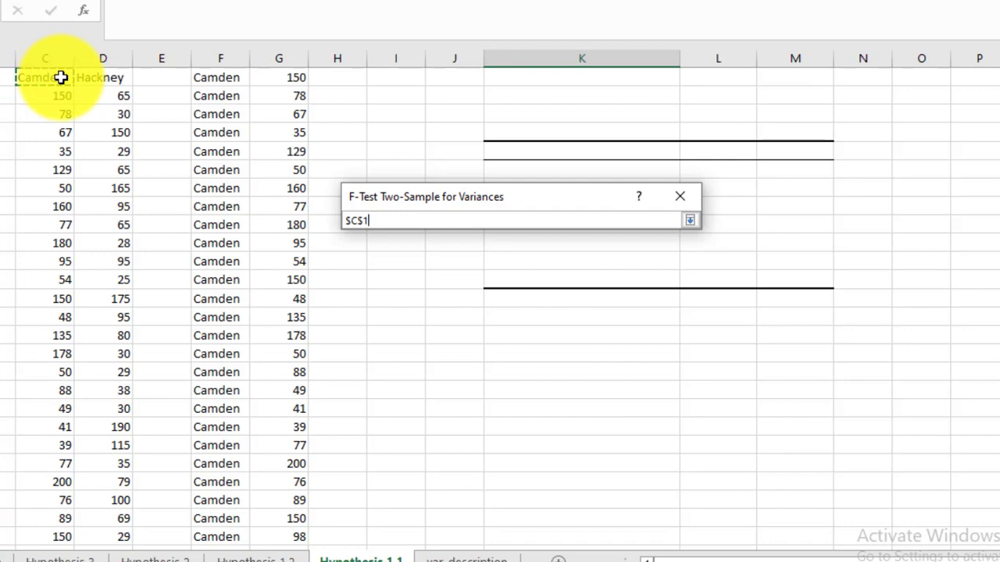
key(ctrl+shift+Down)
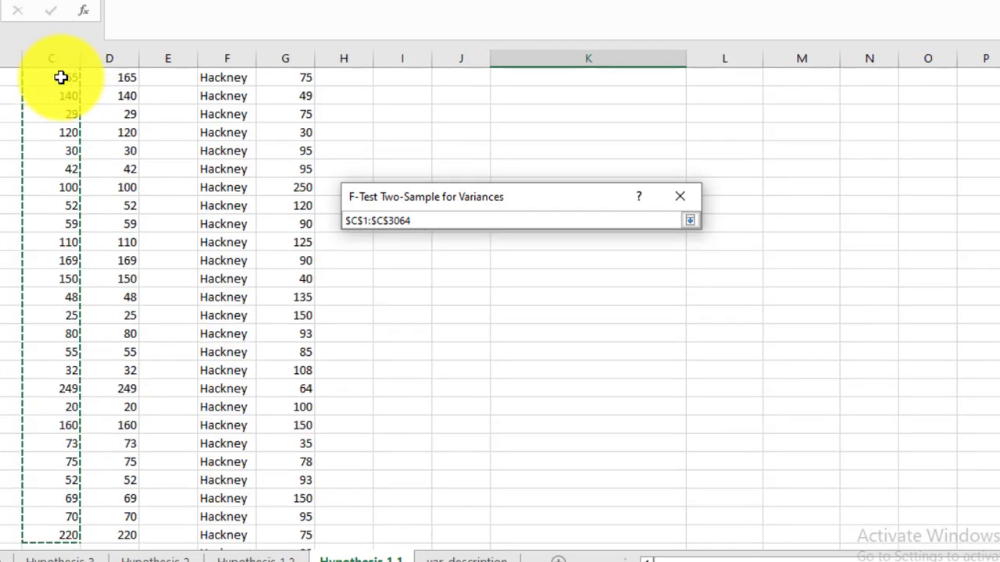
key(Return)
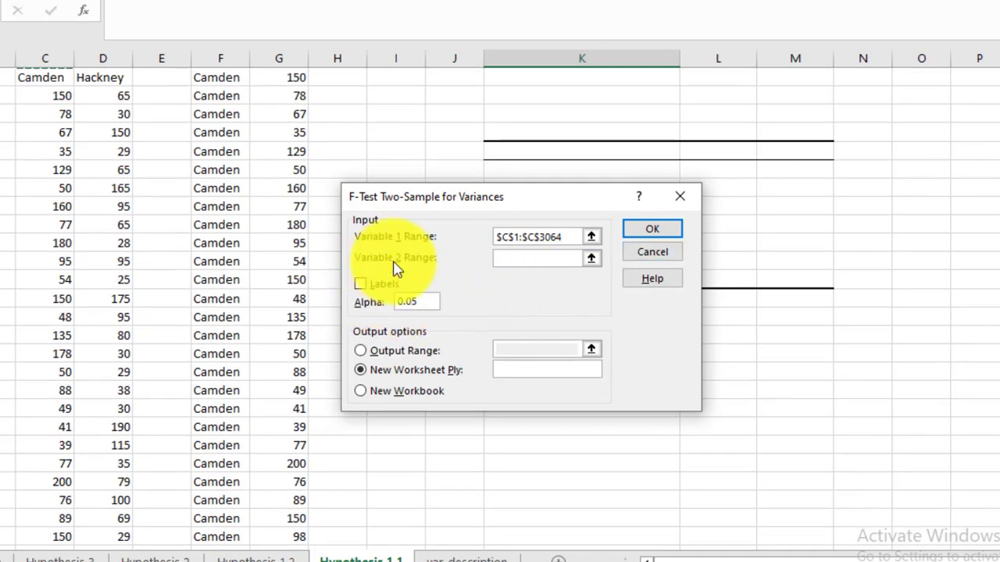
click(594, 263)
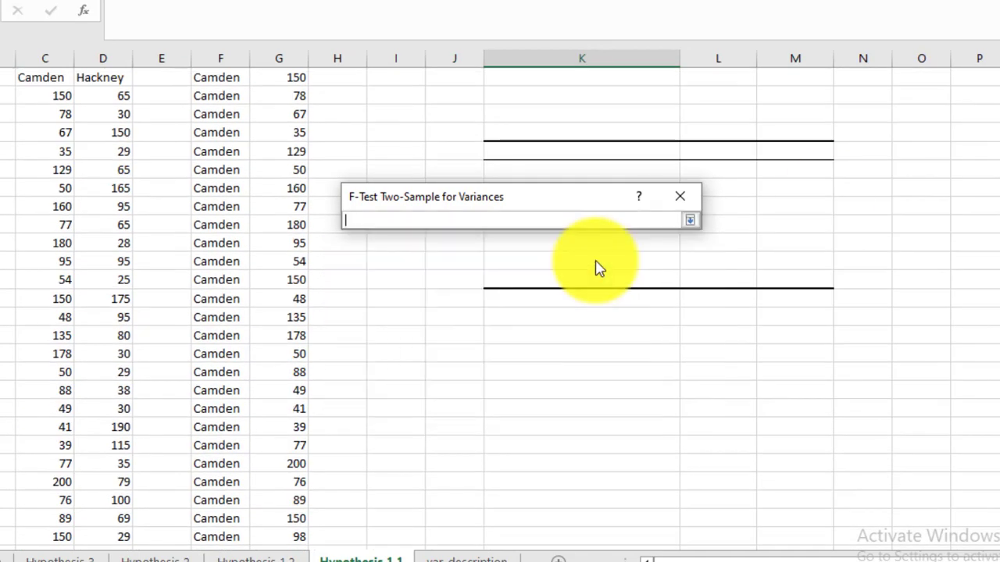
click(106, 78)
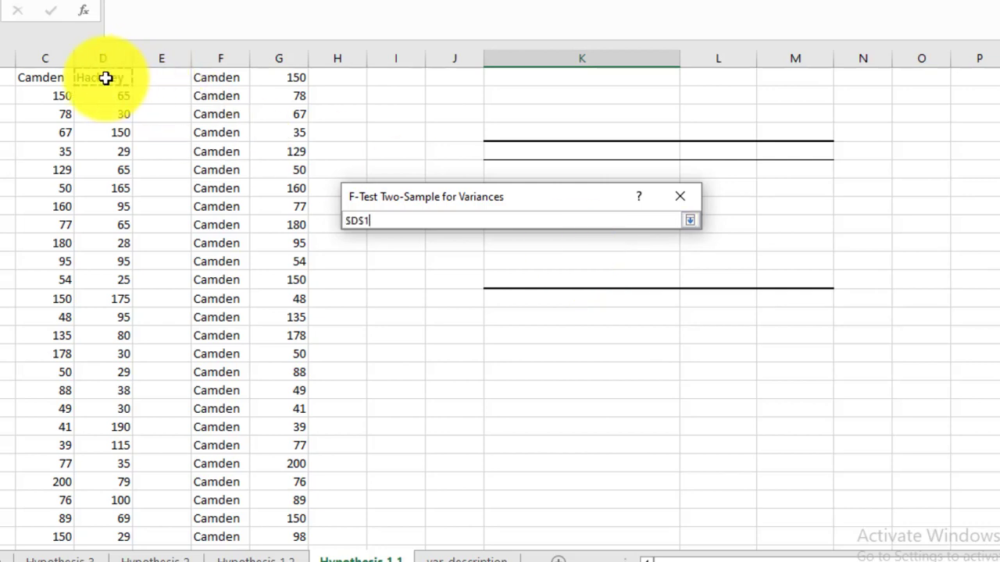
key(ctrl+shift+Down)
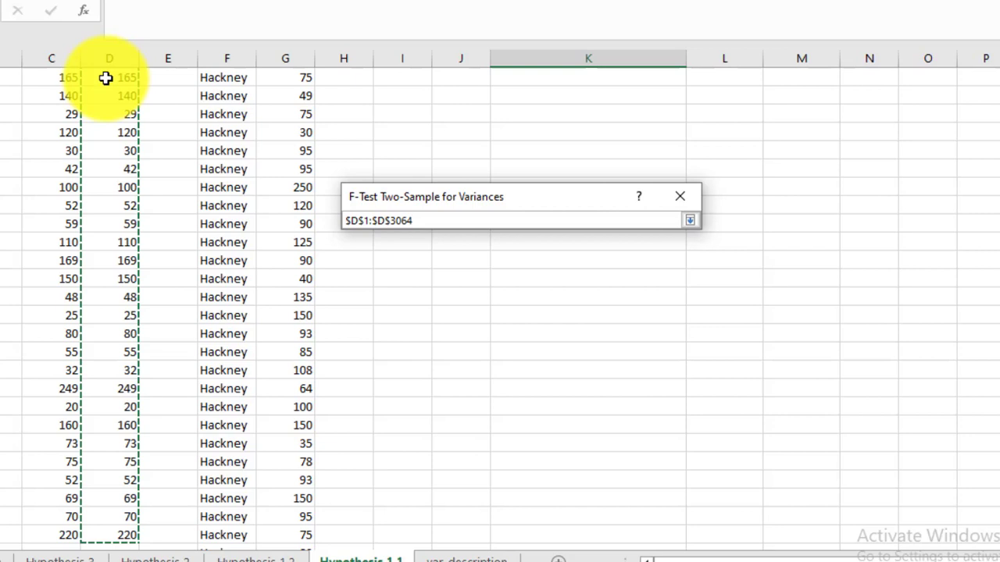
key(Return)
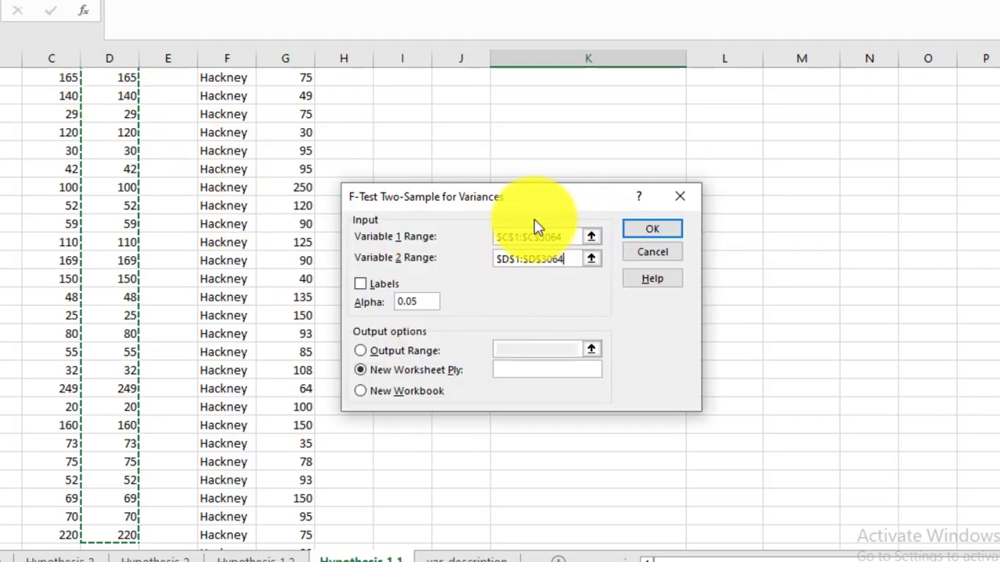
Step: Mark the input ranges as including labels and run the F-test with its output range at $K$4
click(361, 285)
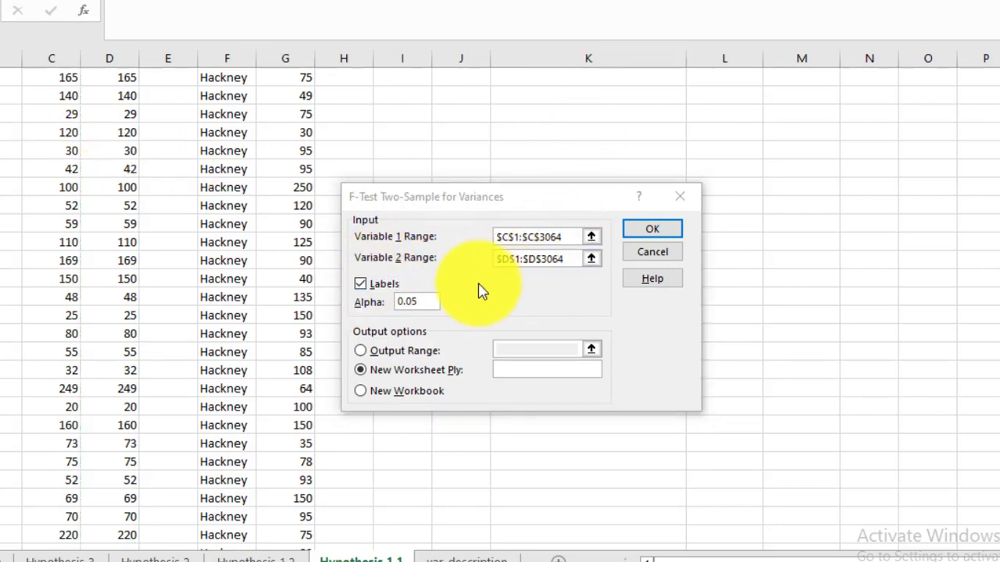
click(360, 351)
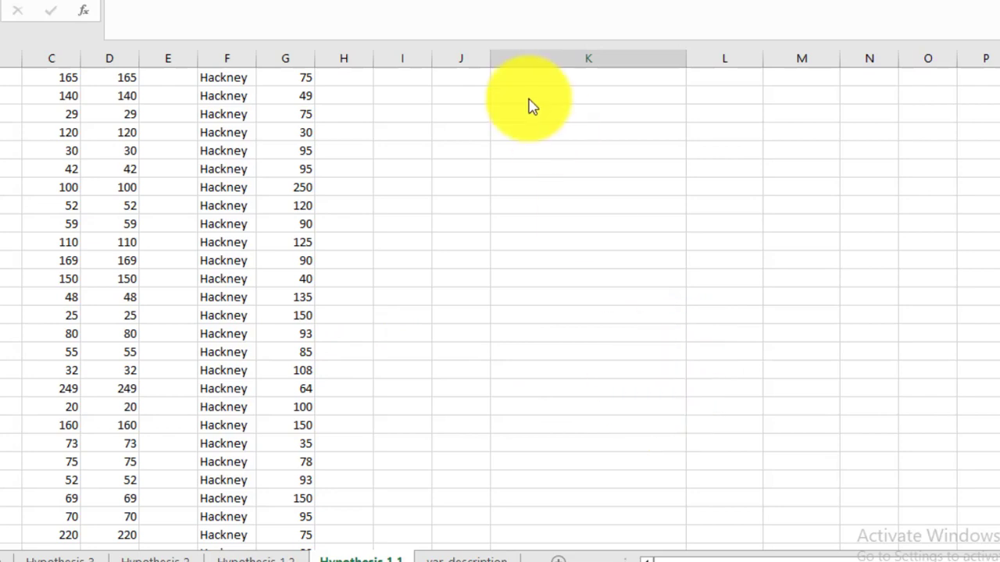
click(286, 33)
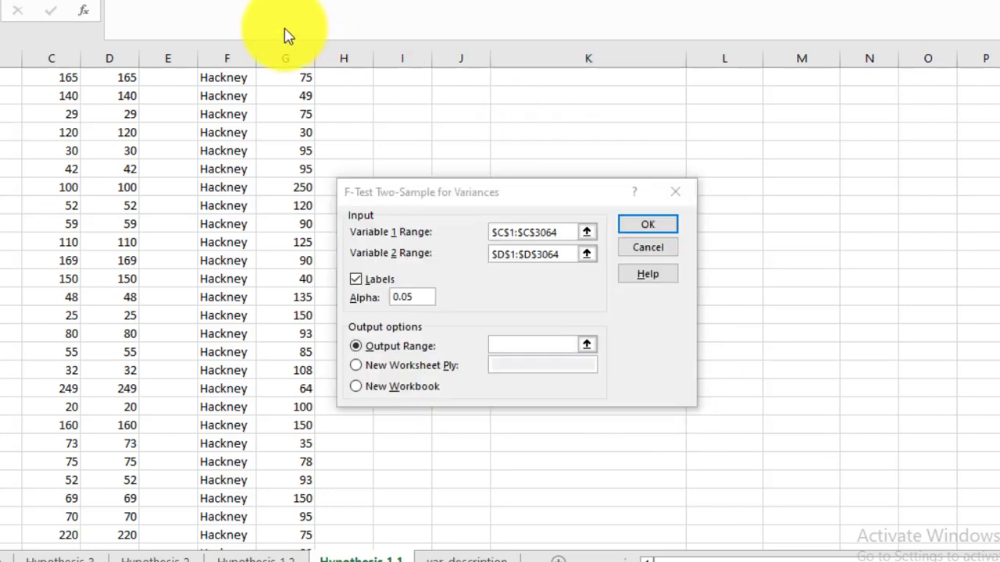
click(587, 345)
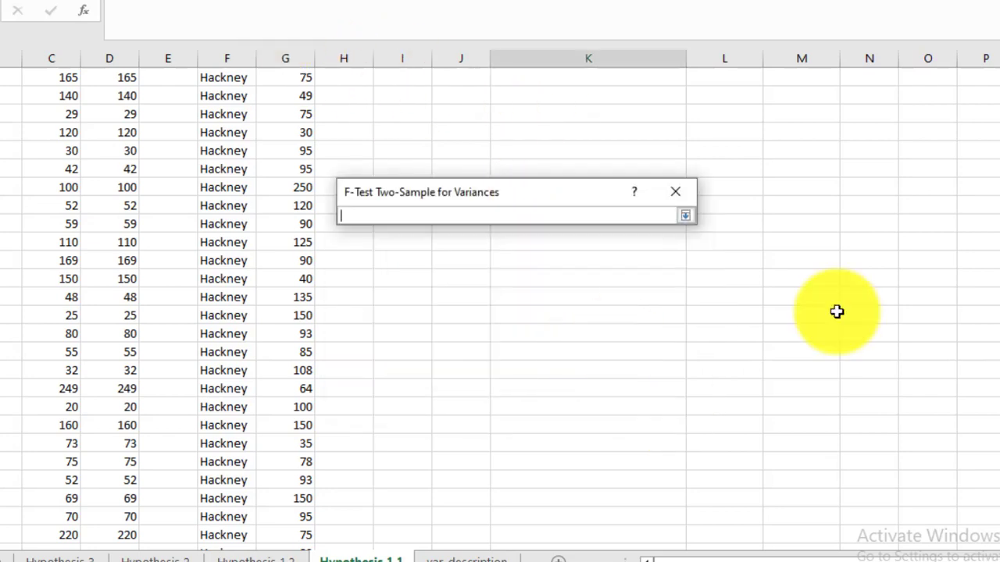
scroll(500, 305, up, 10)
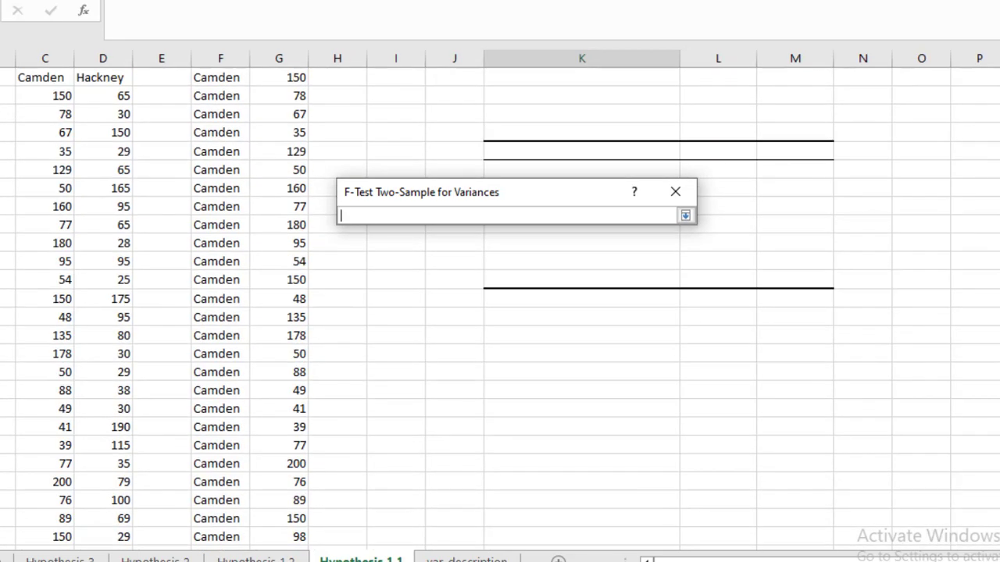
click(501, 134)
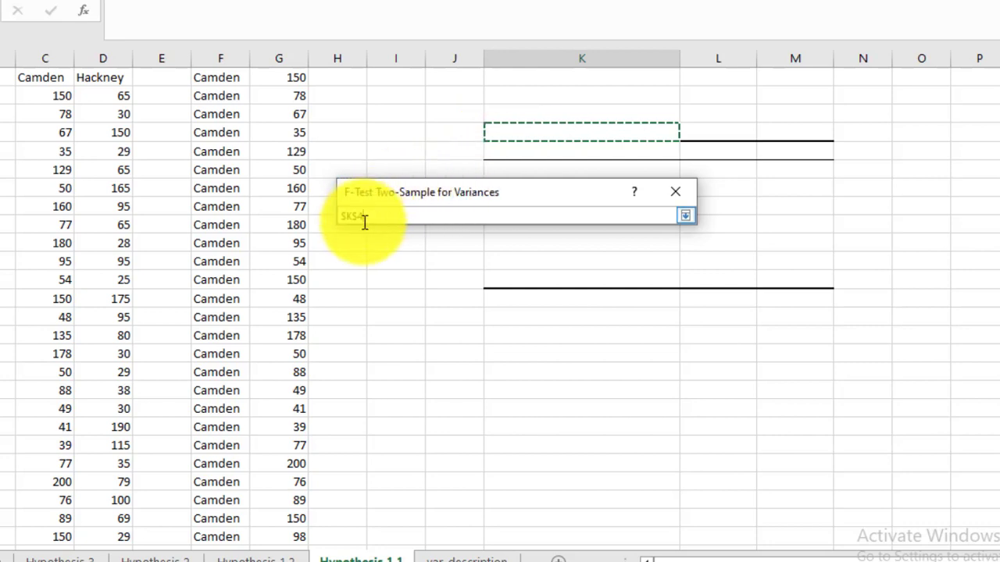
key(Return)
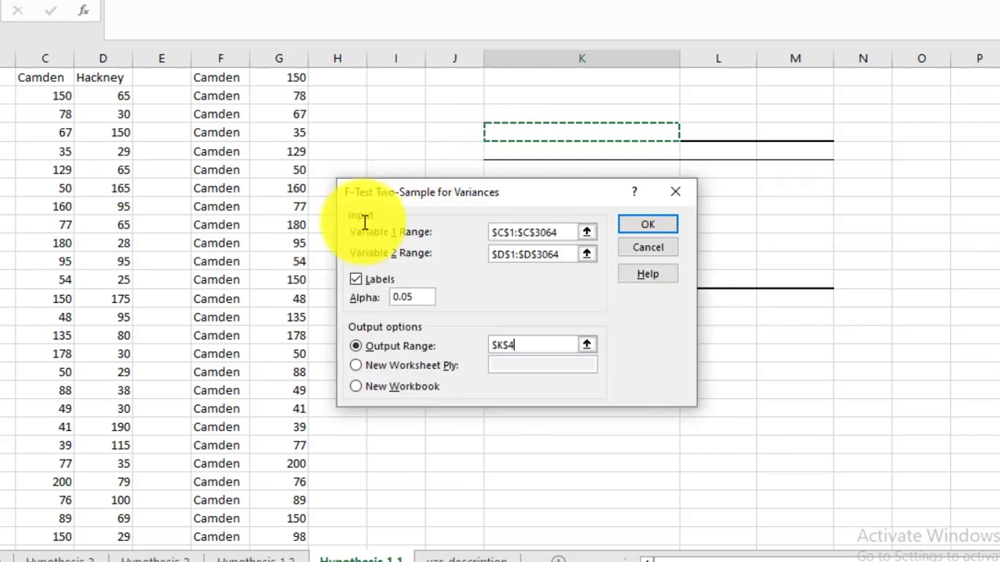
click(648, 226)
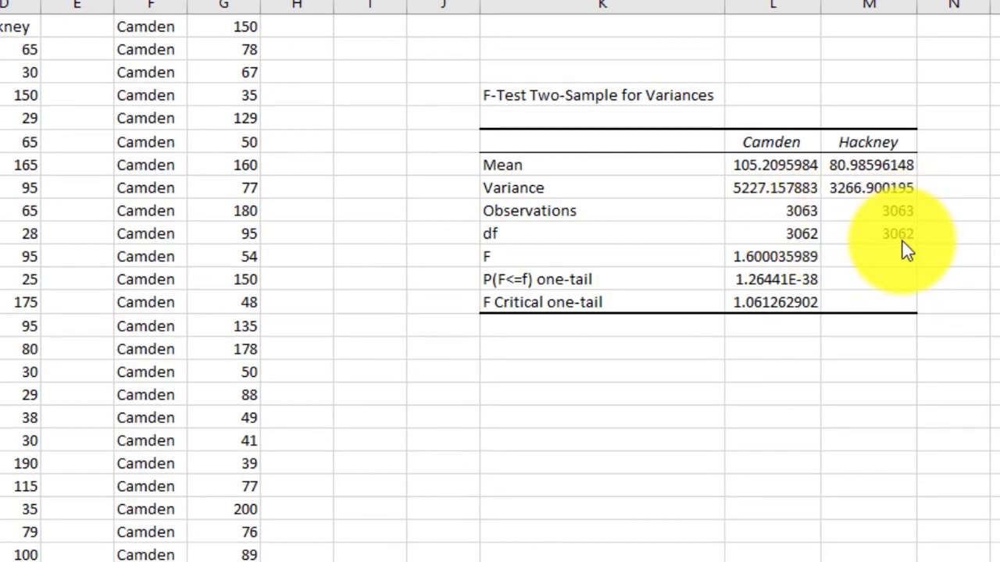
Step: Format the F-test table's P(F<=f) one-tail value as Number with 3 decimal places
click(773, 279)
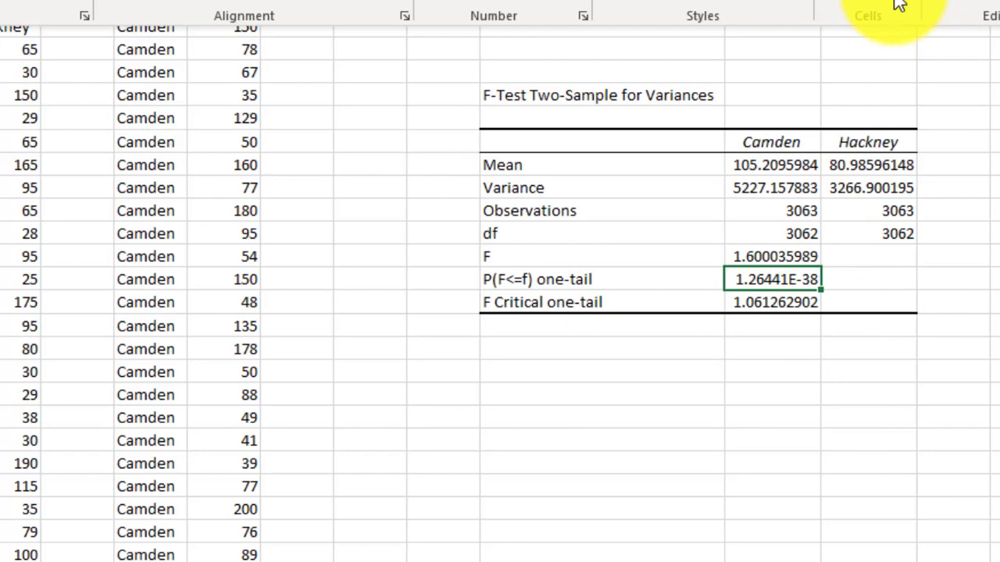
click(859, 4)
click(901, 510)
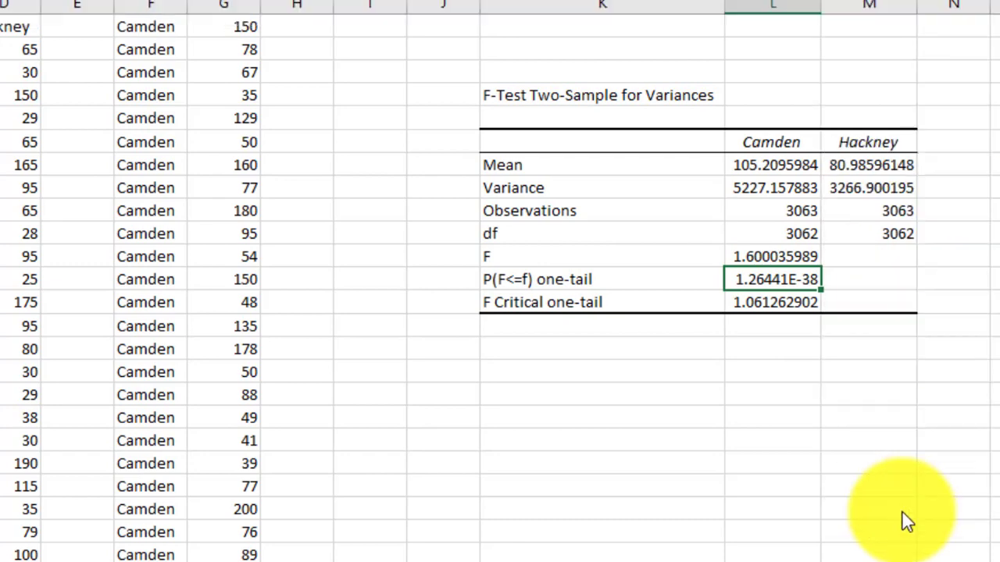
click(277, 141)
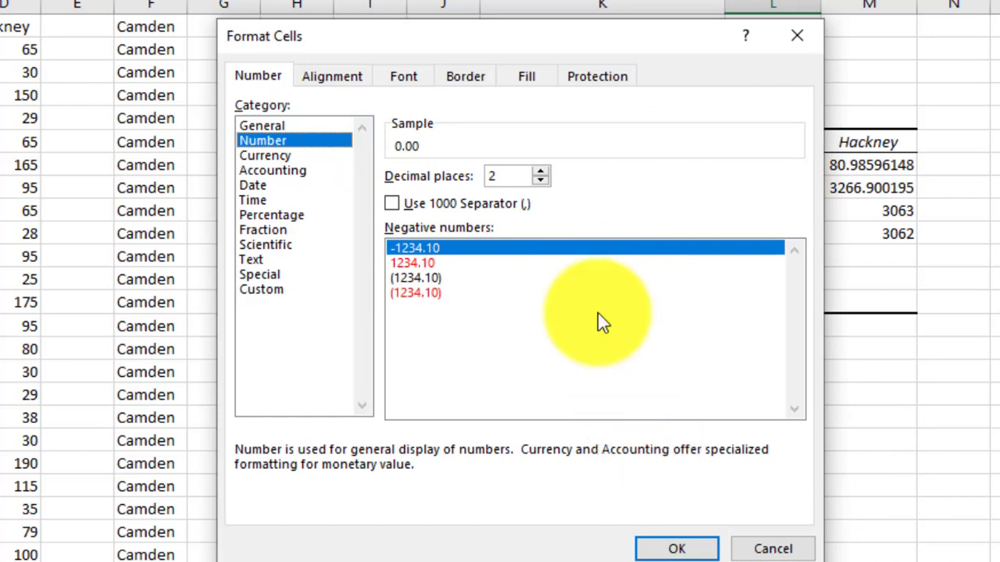
click(539, 171)
click(677, 549)
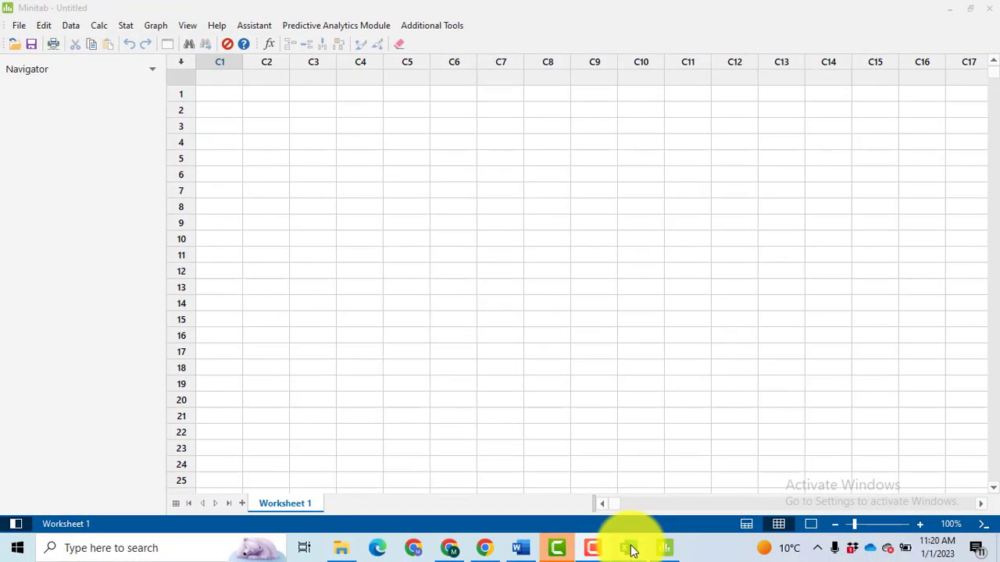
Step: Switch to the Excel workbook holding the Camden and Hackney data
click(629, 548)
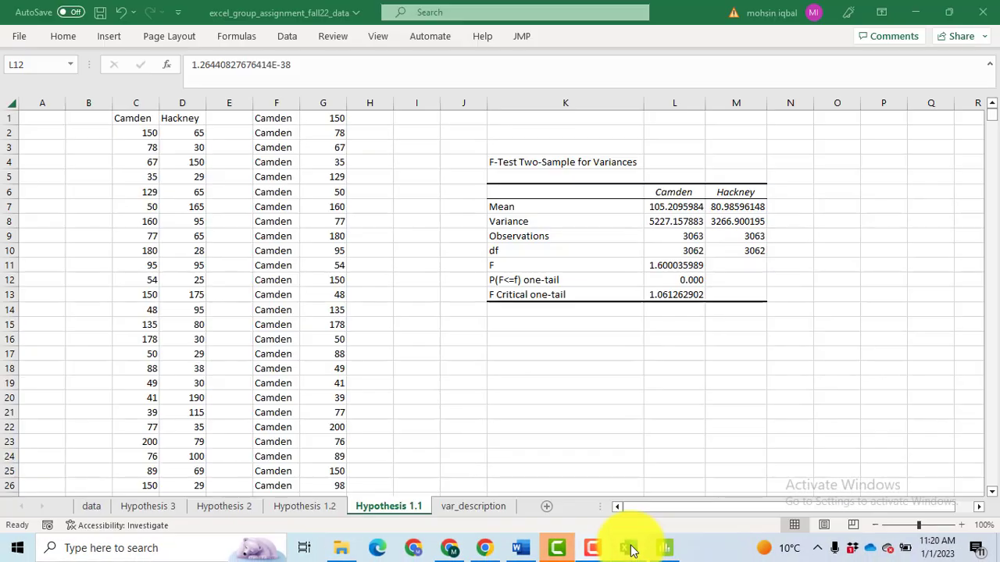
click(128, 120)
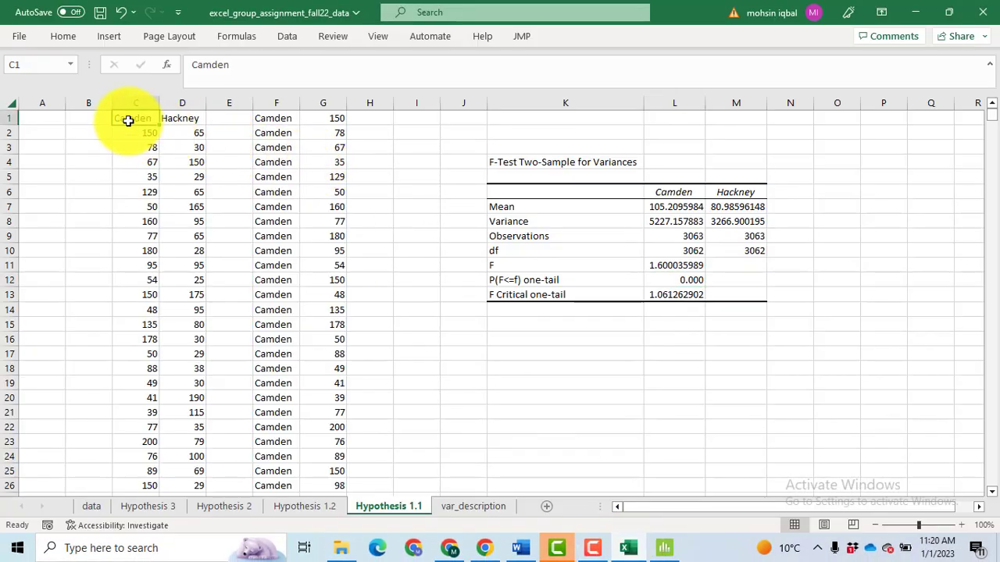
key(ctrl+shift+Right)
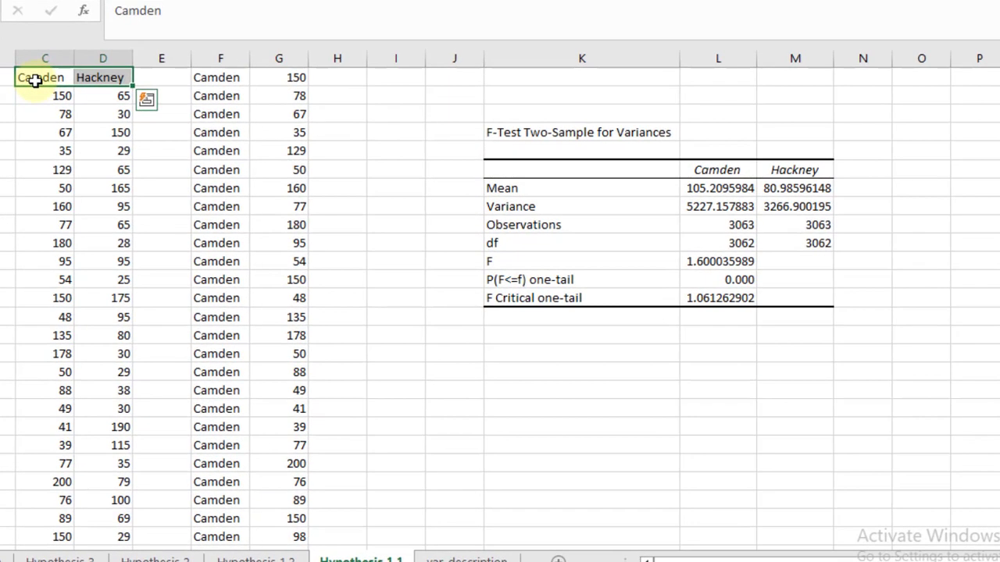
key(ctrl+q)
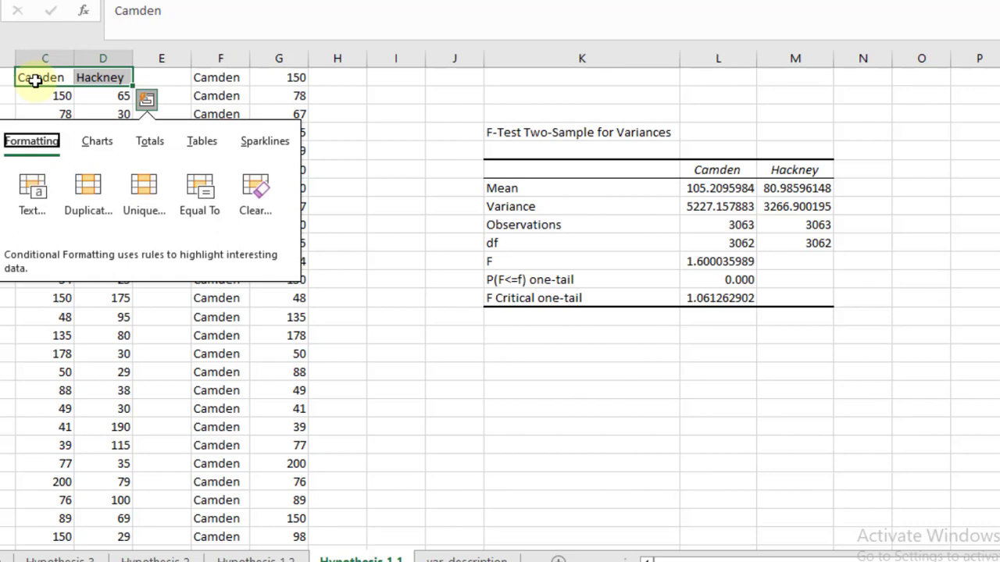
click(35, 81)
Step: Copy the full Camden and Hackney data columns with their headers, from C1 down to row 3064
click(35, 82)
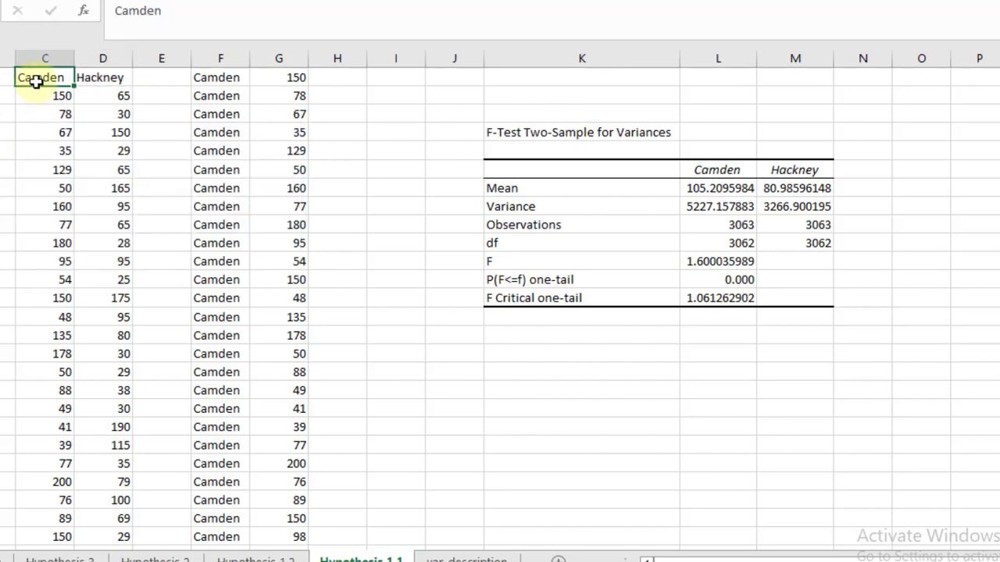
key(shift+Right)
key(ctrl+shift+Down)
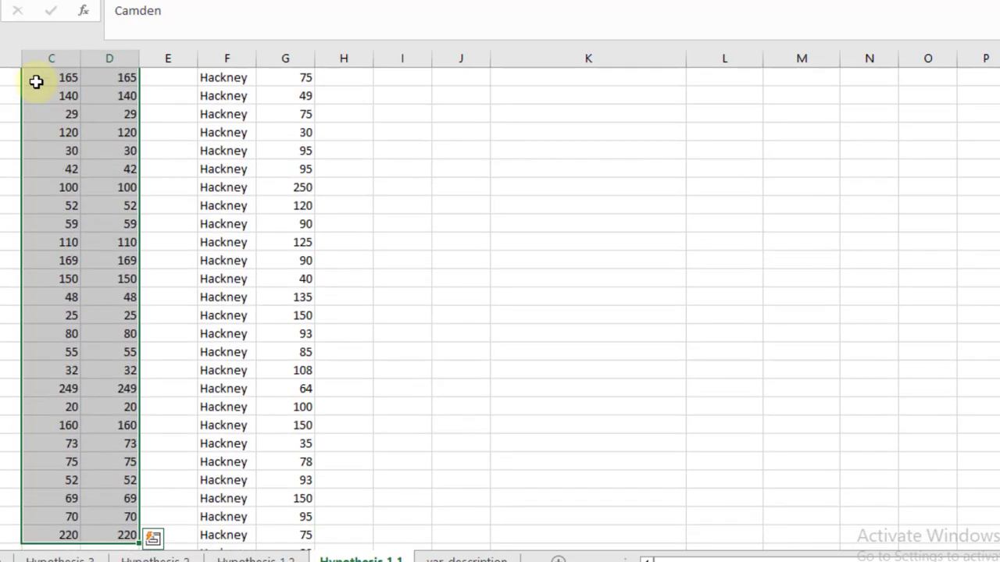
key(ctrl+c)
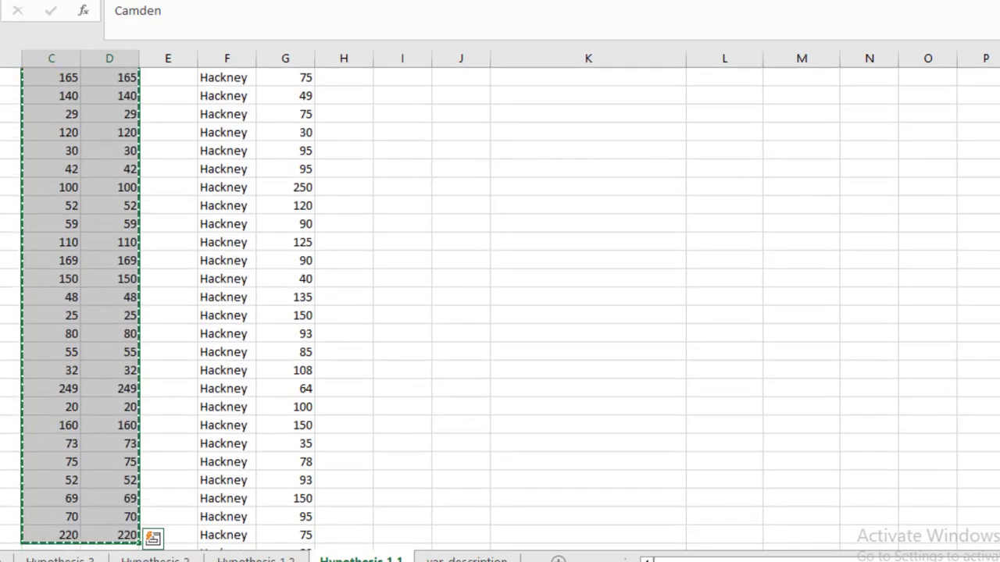
Step: Switch to Minitab and paste the copied data into Worksheet 1, starting at the name cell of column C1
key(alt+Tab)
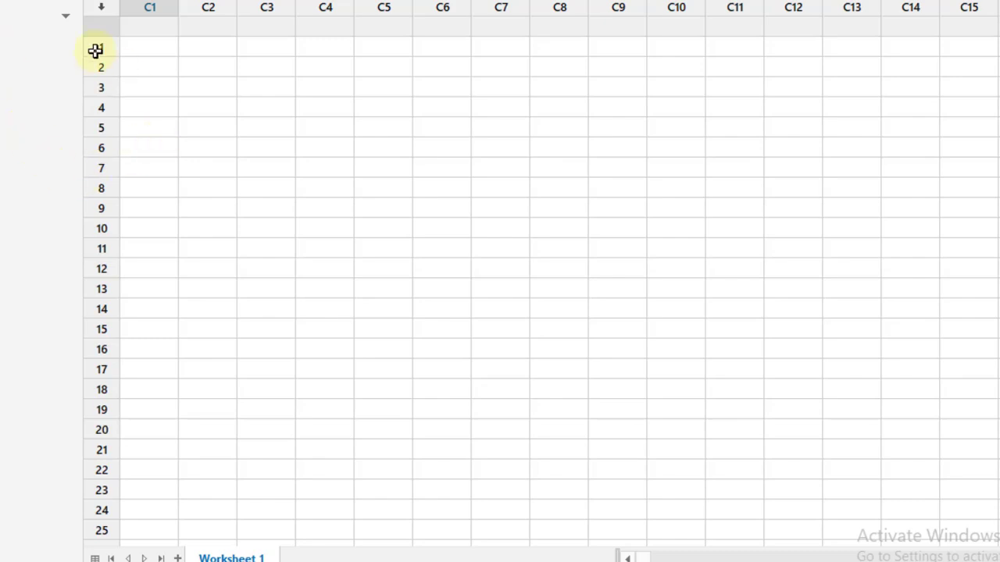
click(159, 26)
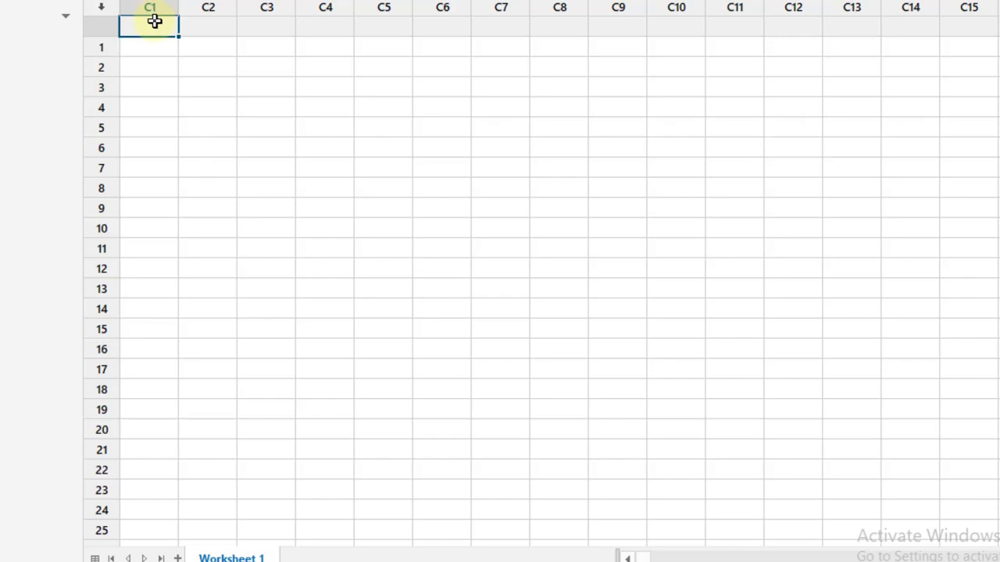
key(ctrl+v)
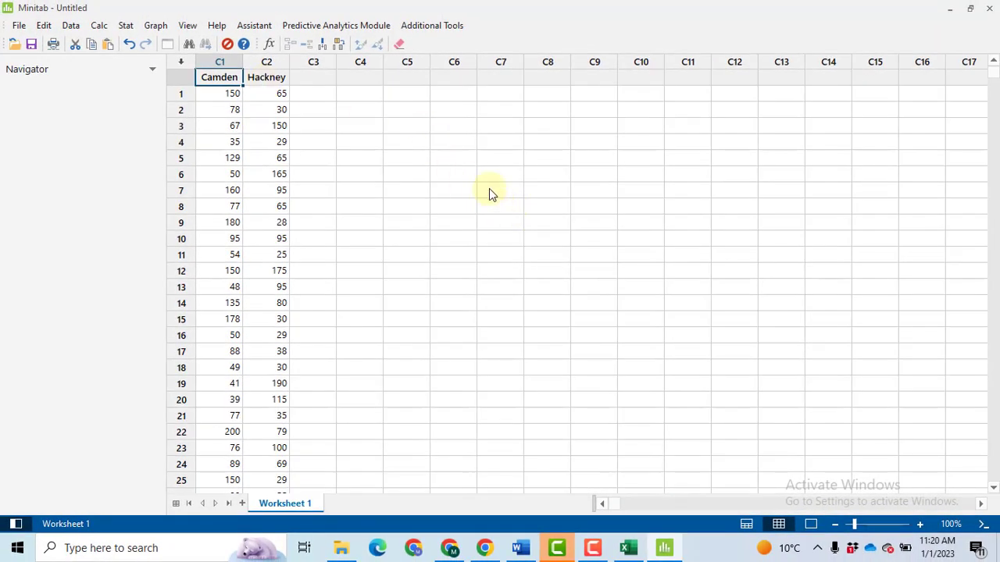
Step: Set up a 2 Variances test with each sample in its own column, using Camden as Sample 1 and Hackney as Sample 2
click(123, 25)
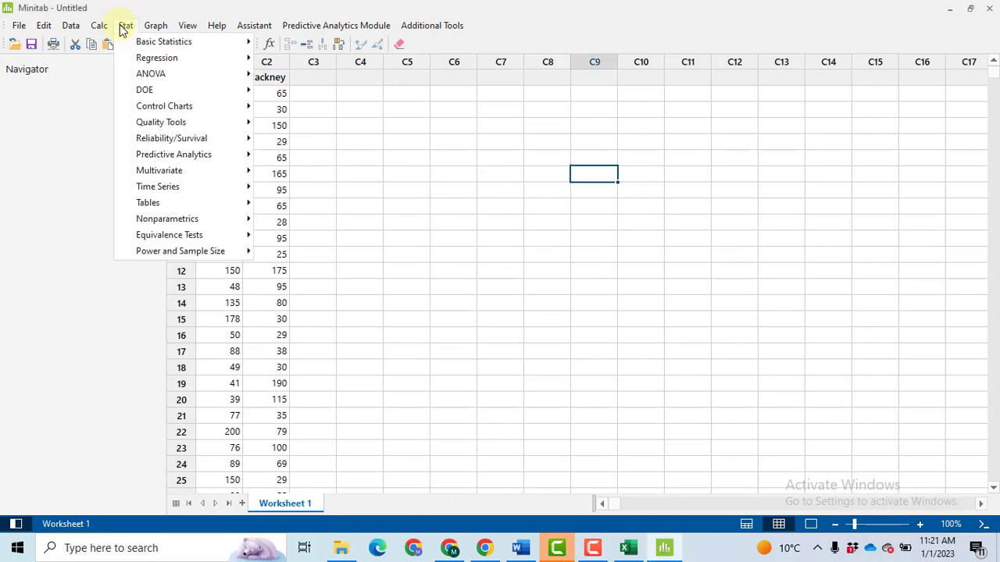
mouse_move(184, 43)
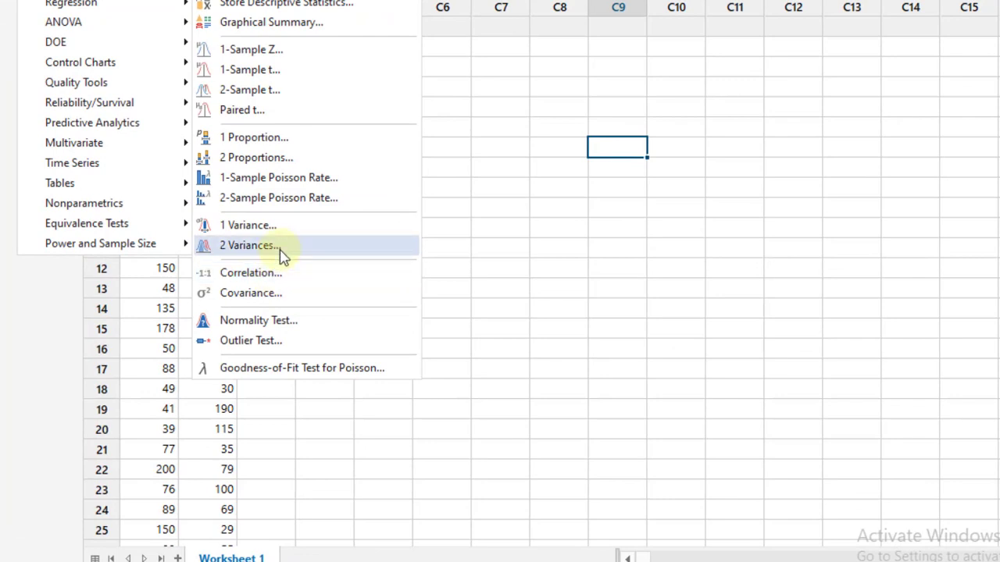
click(281, 250)
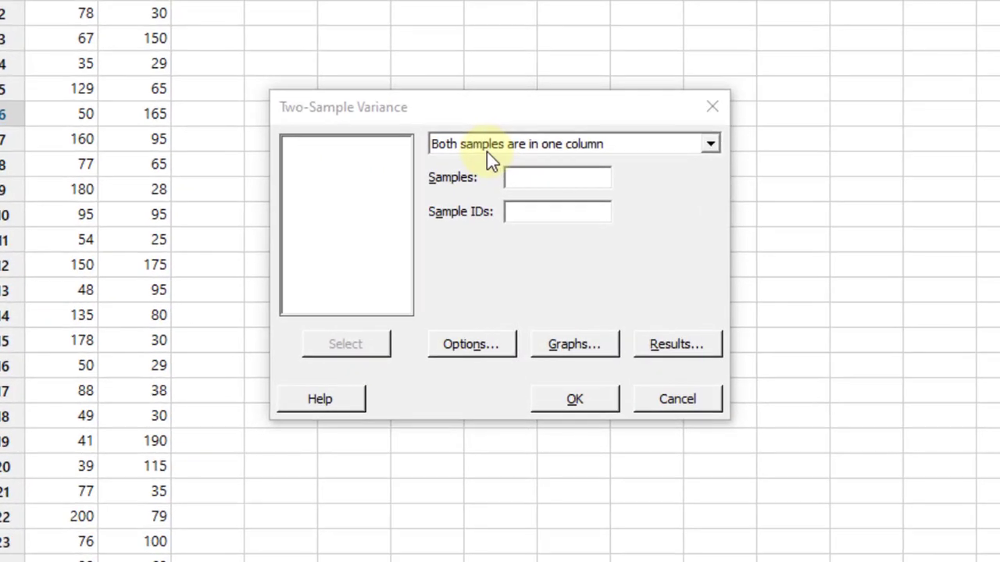
click(712, 146)
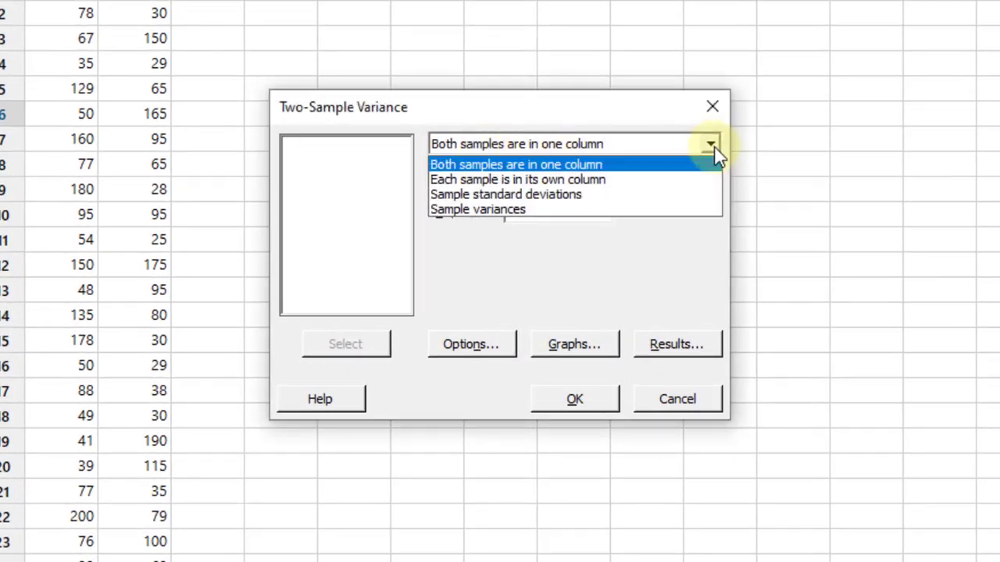
click(586, 179)
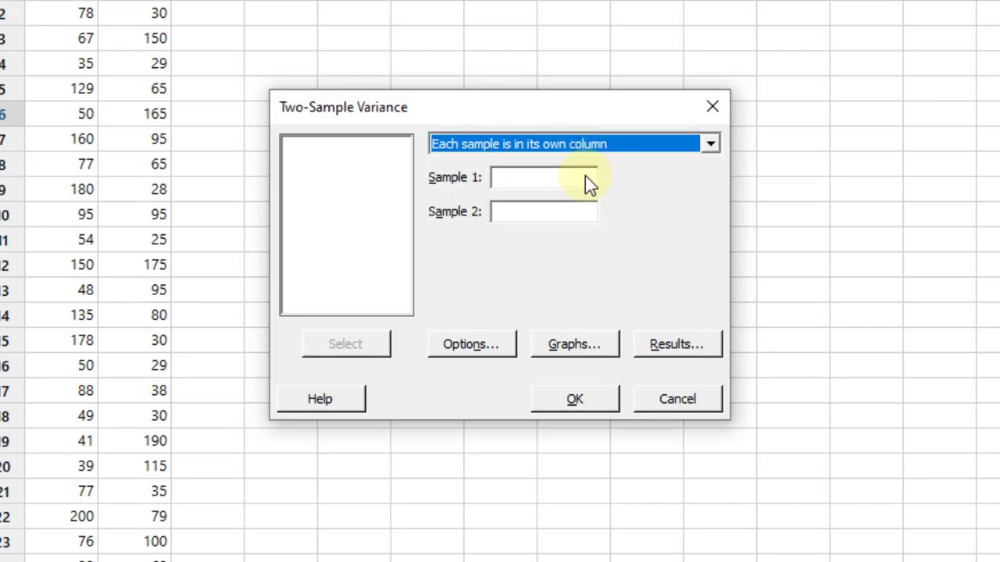
click(539, 180)
double_click(339, 144)
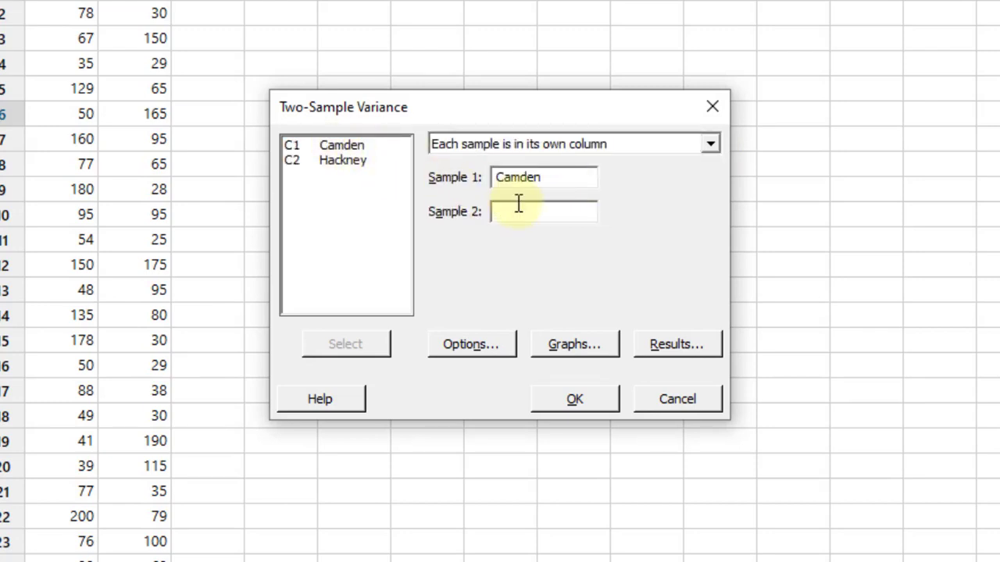
double_click(350, 161)
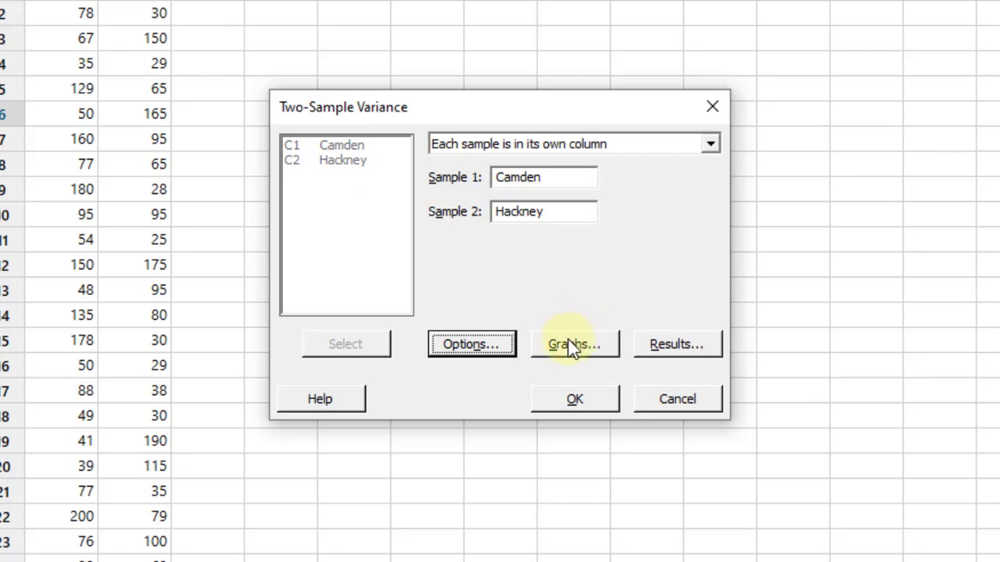
Step: Run the two-sample variance test at a 95.0 confidence level and hypothesized ratio 1 with a not-equal alternative, after confirming its graph choices
click(472, 345)
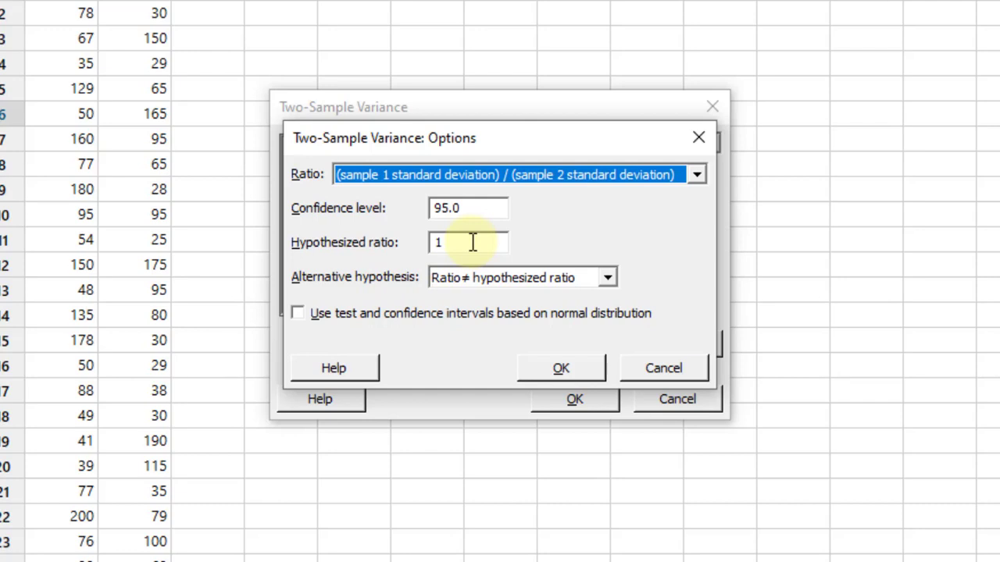
click(564, 375)
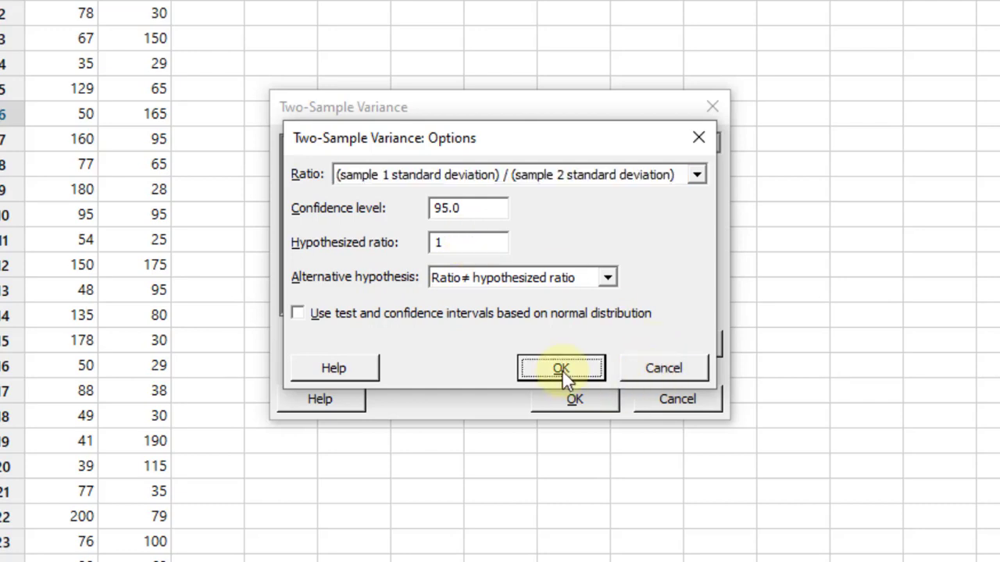
click(588, 344)
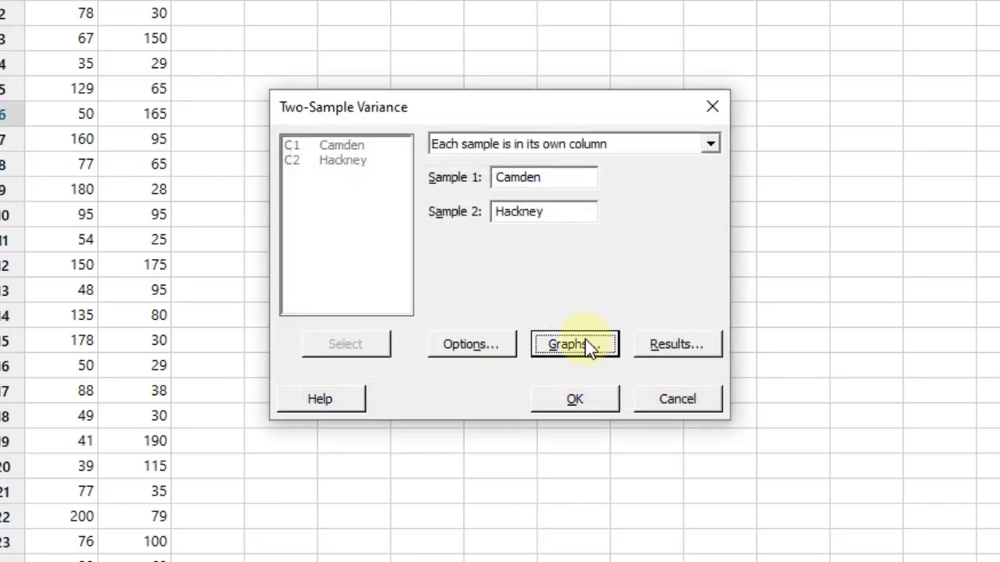
click(392, 257)
click(543, 325)
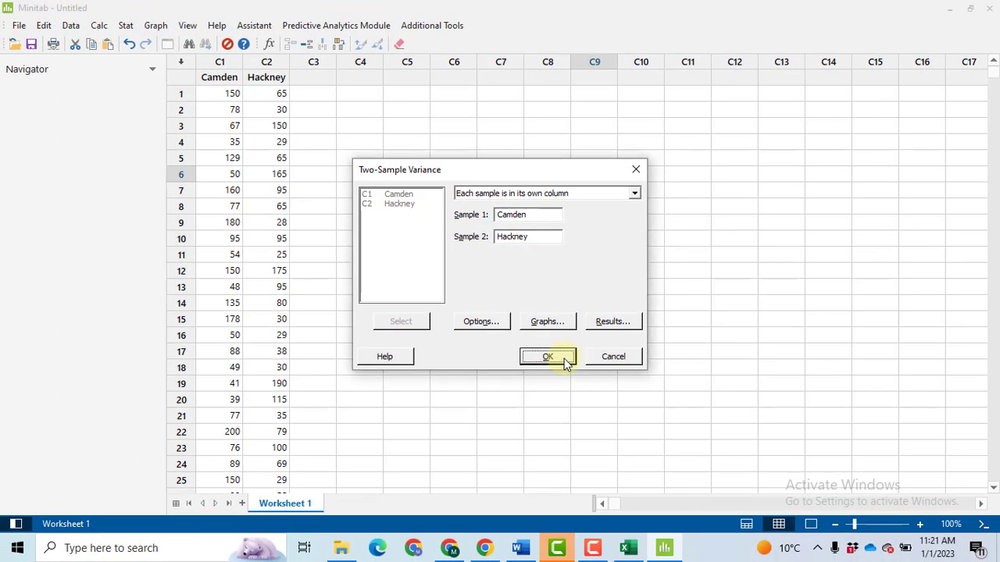
click(582, 381)
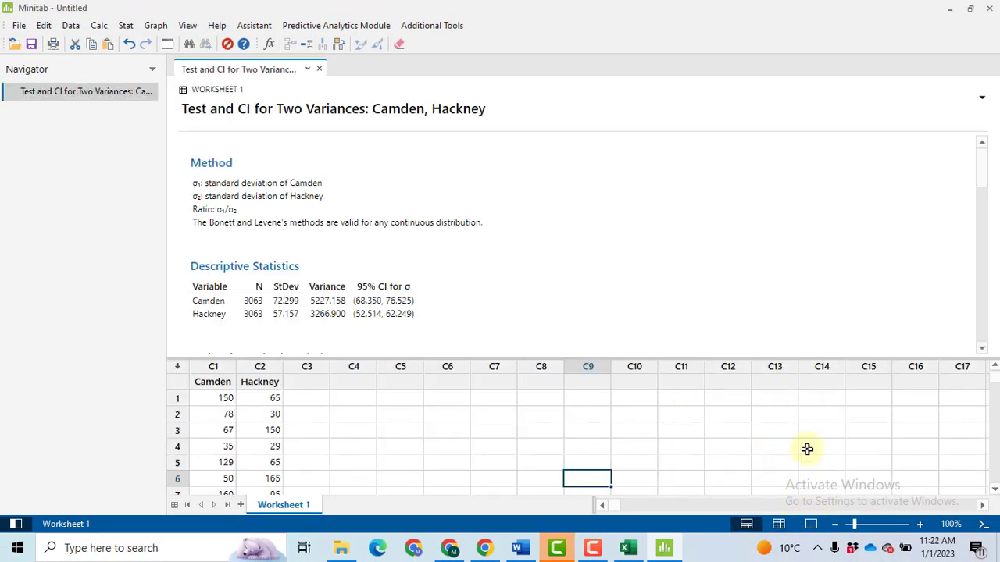
Step: Show only the test output and examine its descriptive statistics, standard deviation ratio, Bonett and Levene results, and confidence interval plots
click(812, 527)
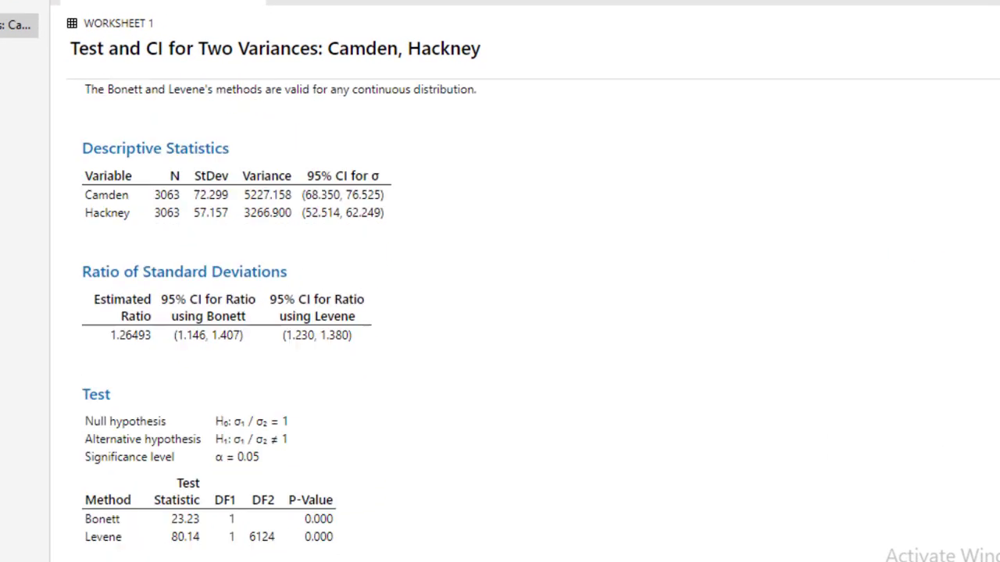
scroll(500, 313, down, 1)
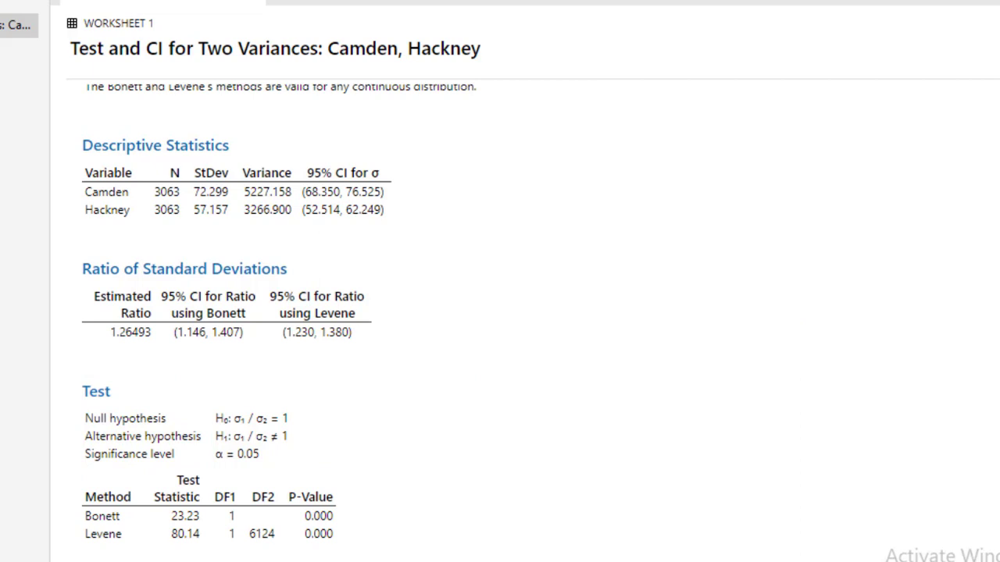
scroll(355, 328, down, 3)
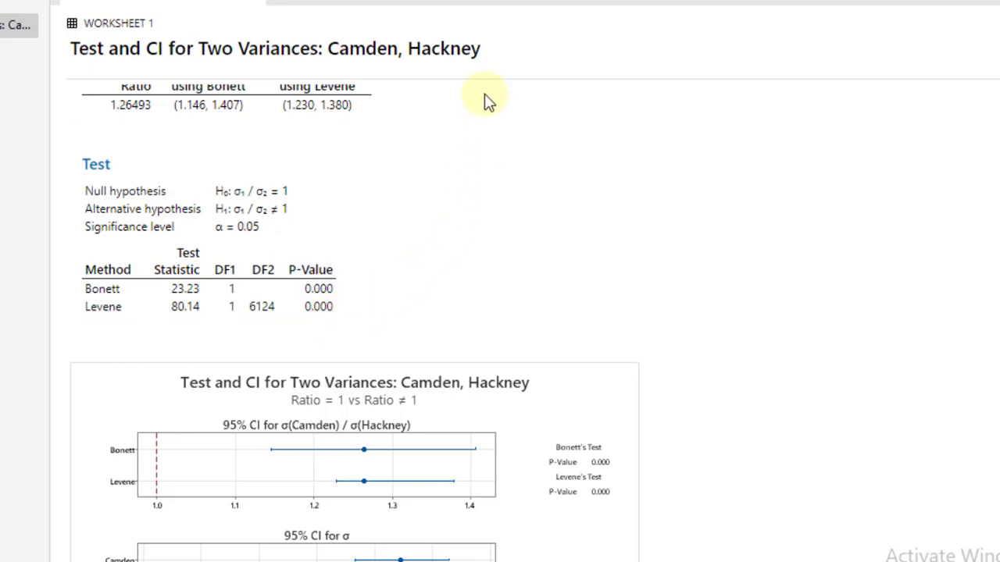
scroll(488, 83, down, 2)
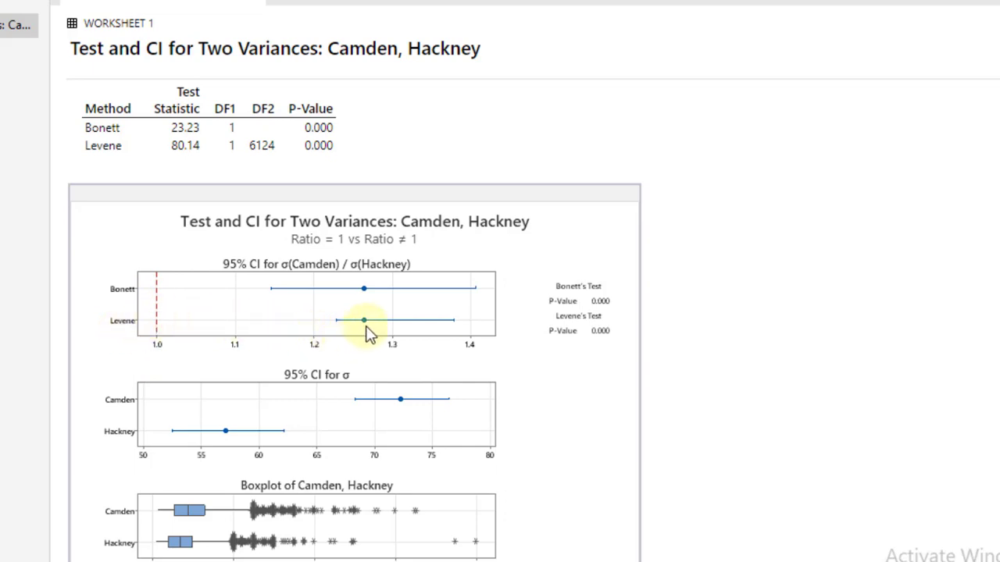
mouse_move(364, 322)
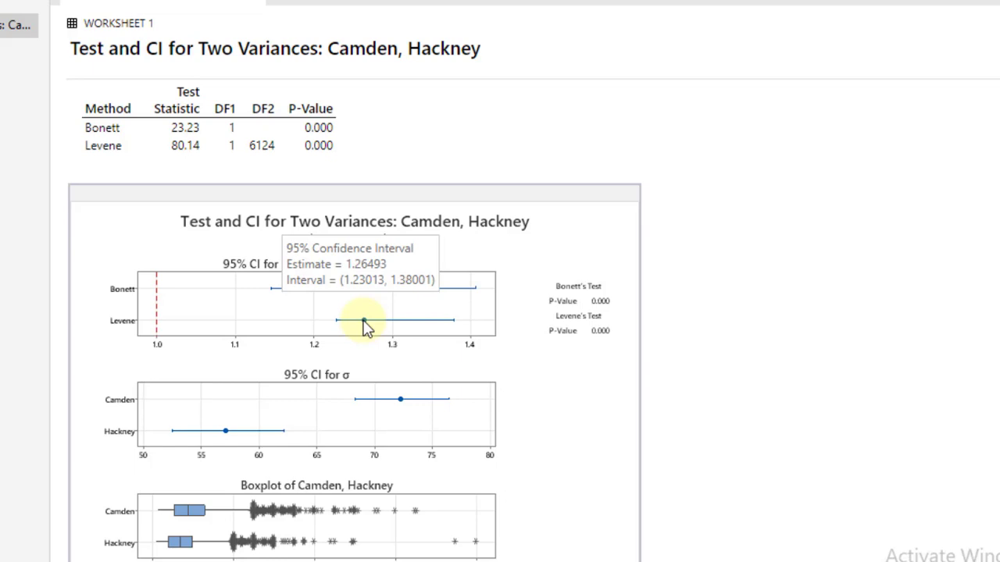
scroll(203, 216, up, 5)
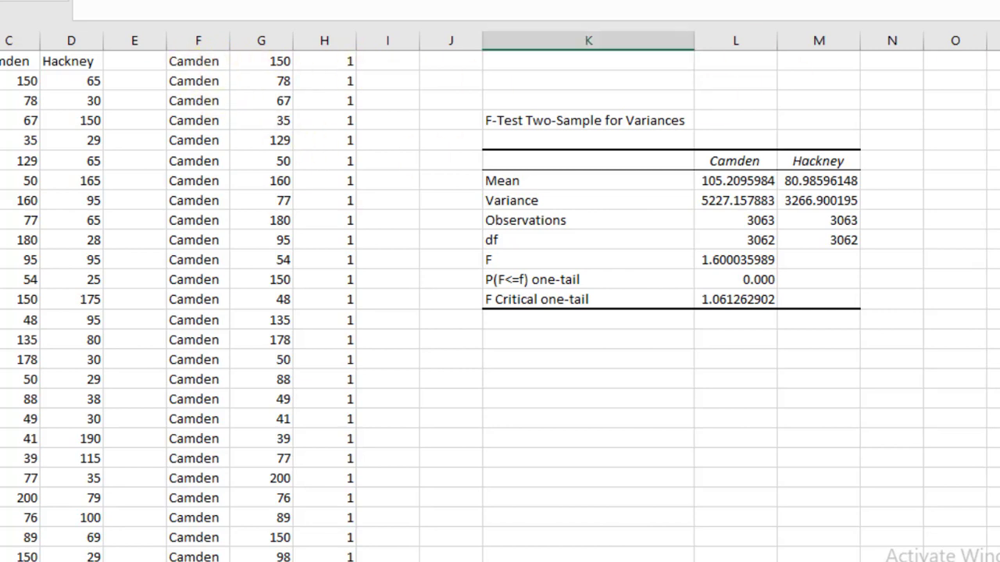
Step: Copy the stacked values and group codes in columns G and H of the Excel sheet into the SPSS Data Editor
scroll(223, 232, down, 20)
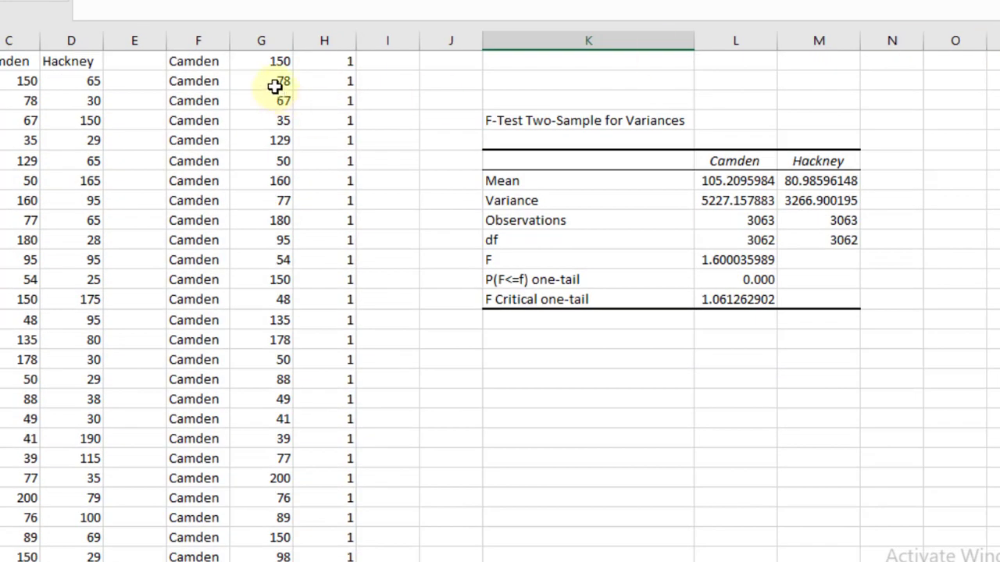
click(264, 59)
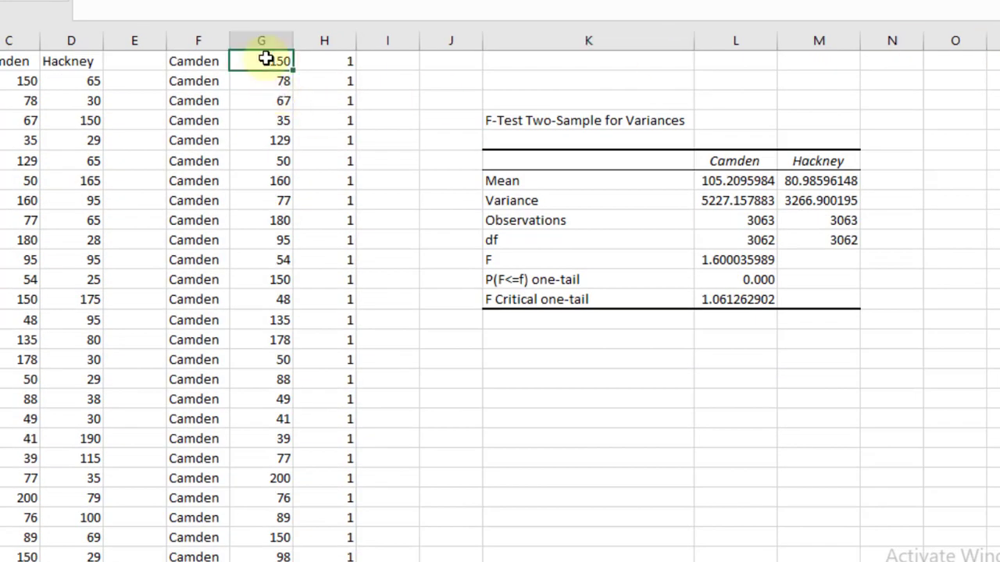
key(shift+Right)
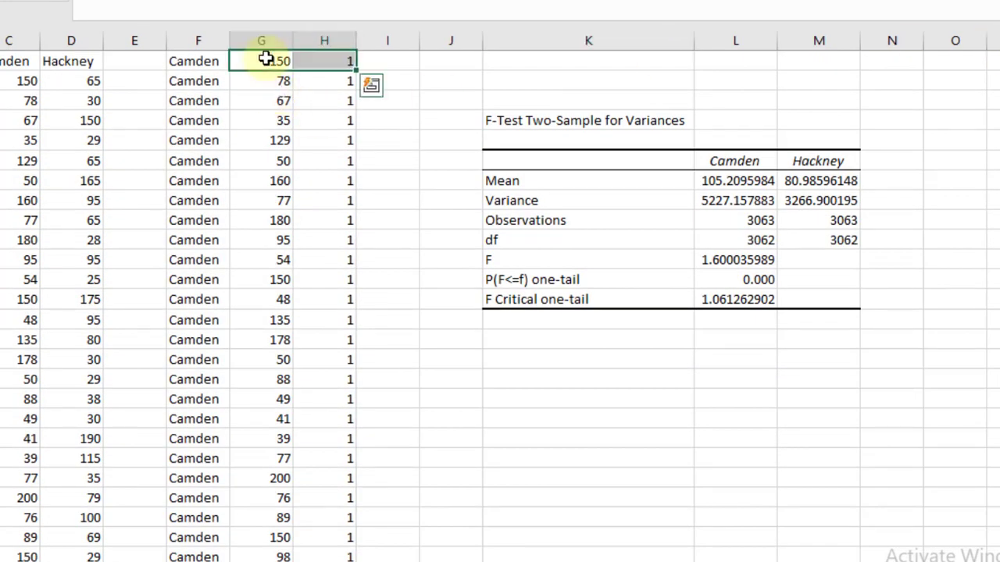
key(ctrl+shift+Down)
key(ctrl+c)
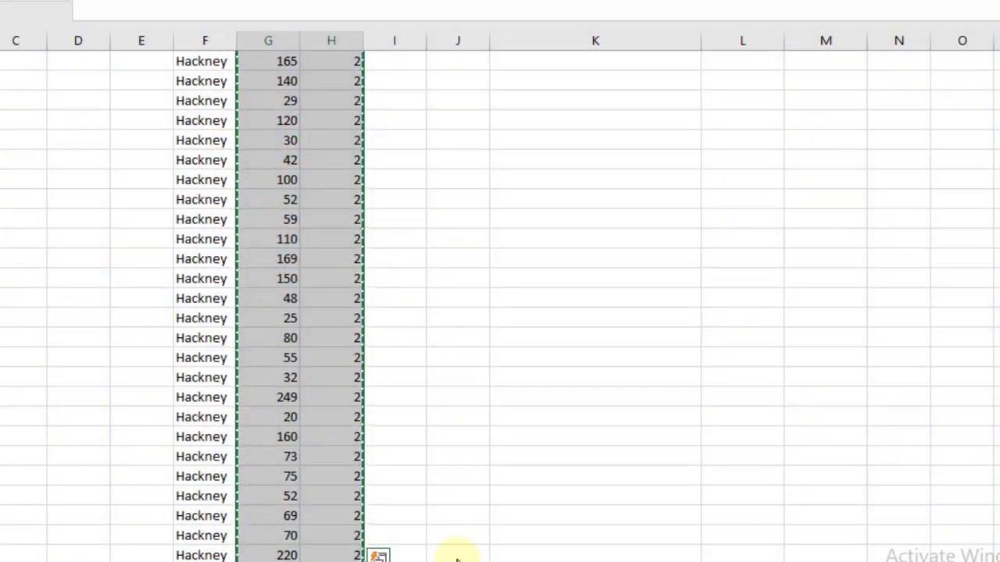
click(457, 559)
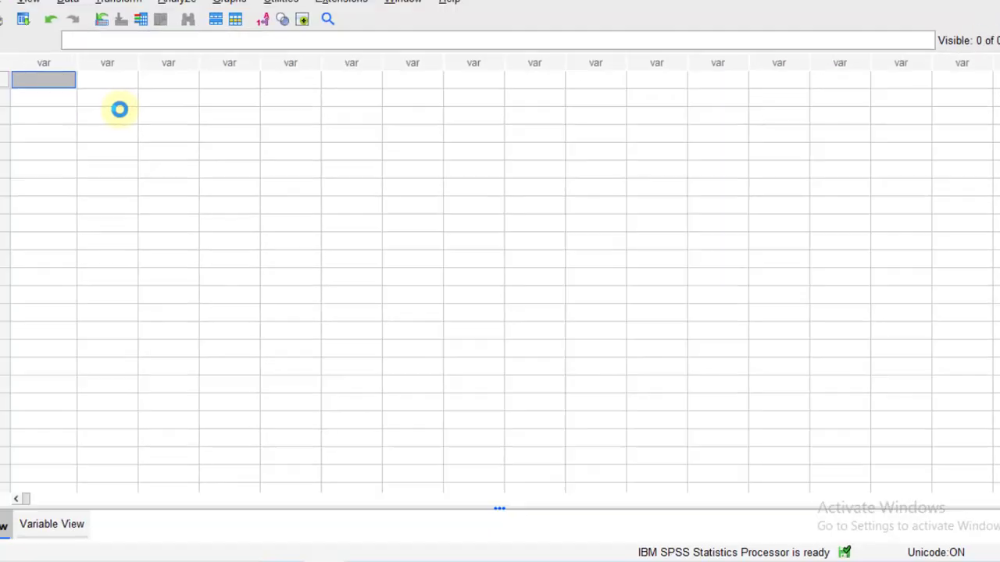
key(ctrl+v)
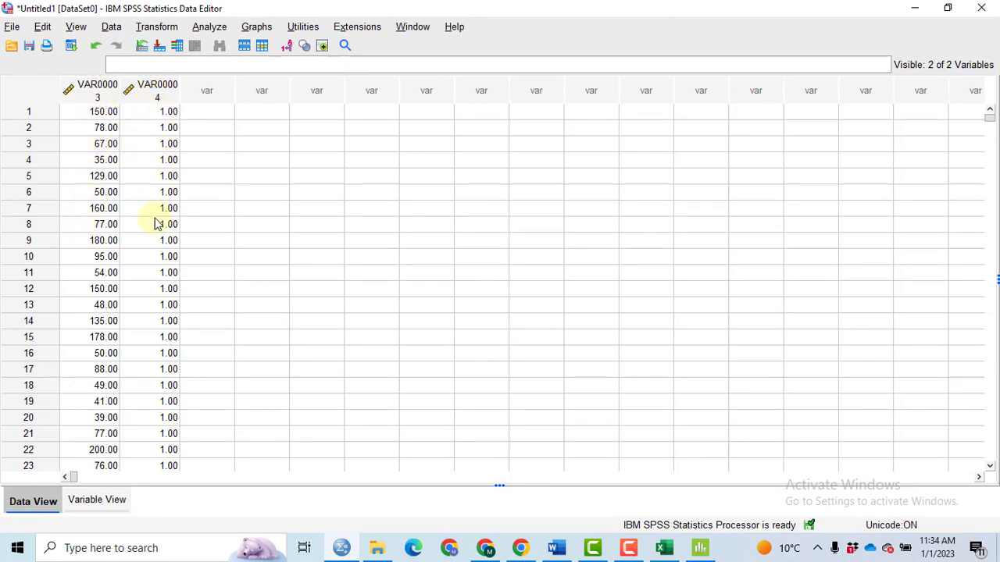
Step: Set up a One-Way ANOVA with VAR00003 as the dependent variable and VAR00004 as the factor
click(220, 29)
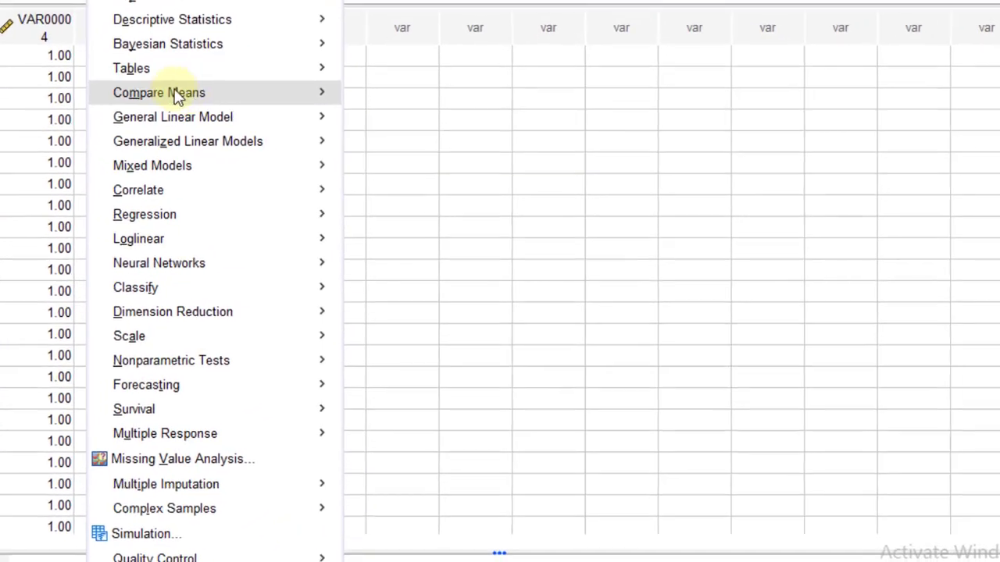
mouse_move(270, 142)
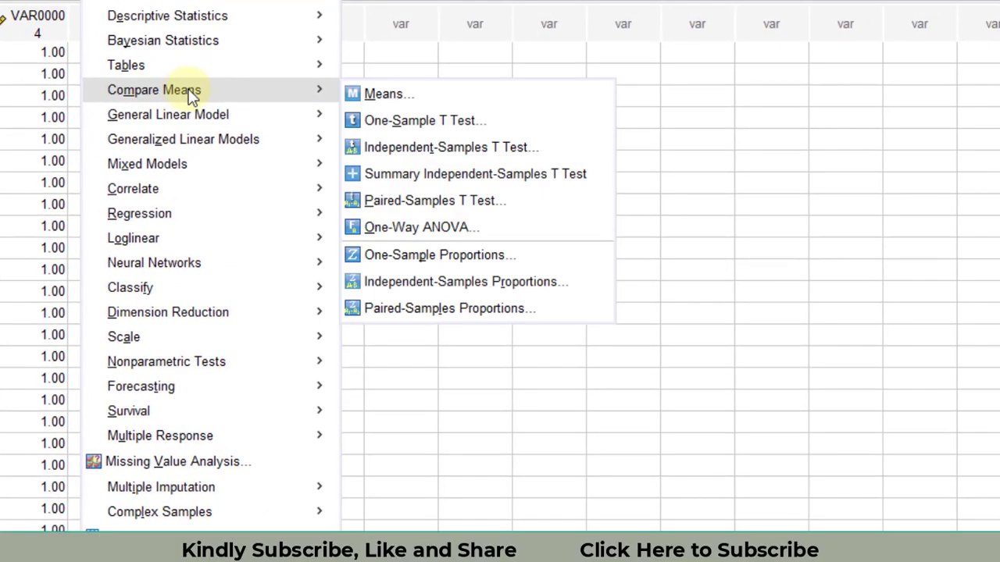
click(419, 227)
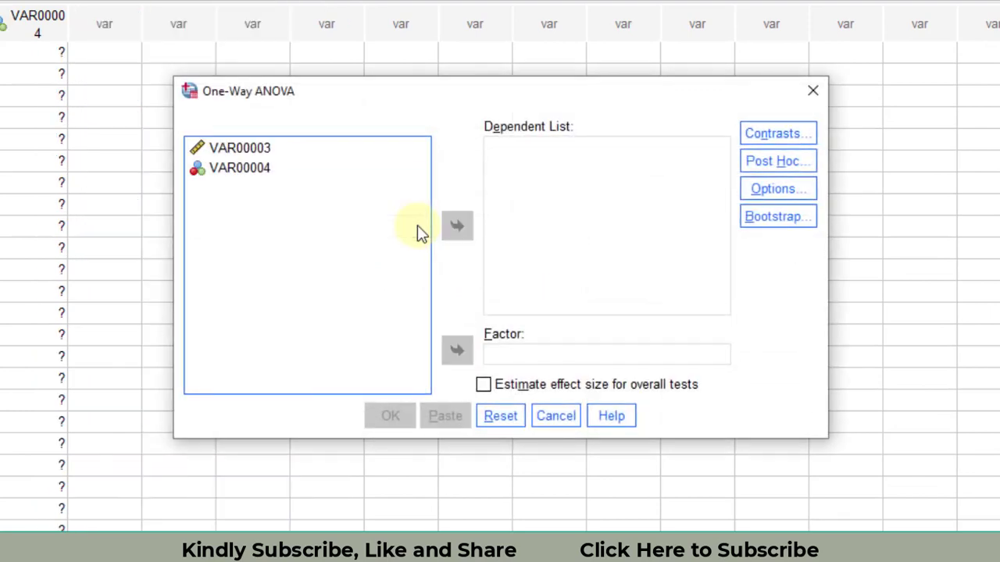
click(249, 150)
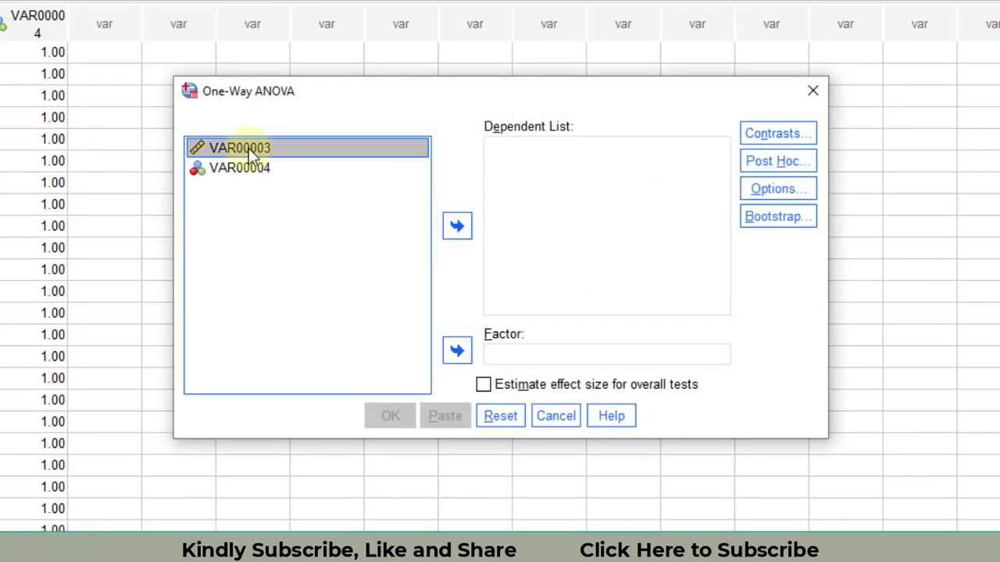
click(456, 227)
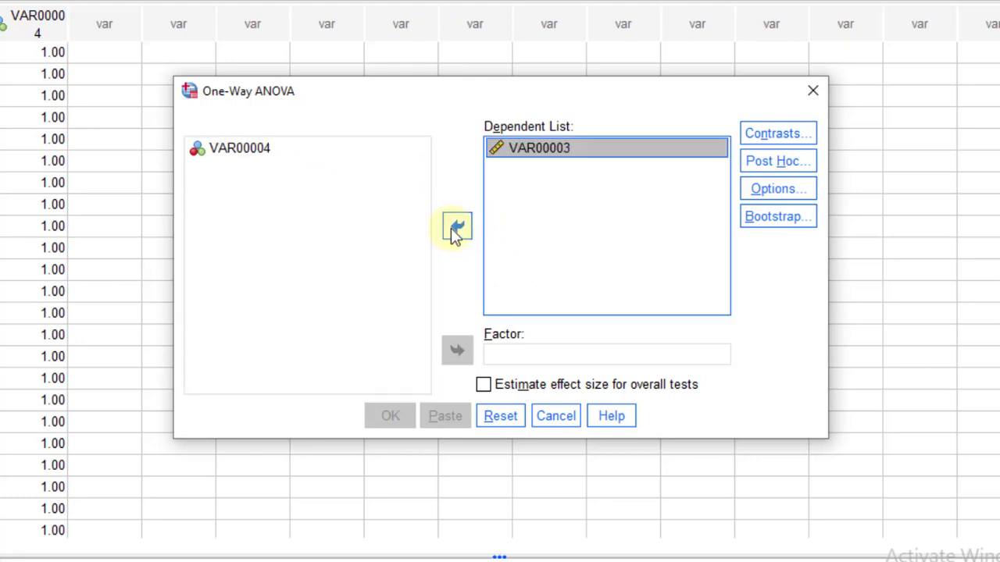
click(249, 156)
click(458, 353)
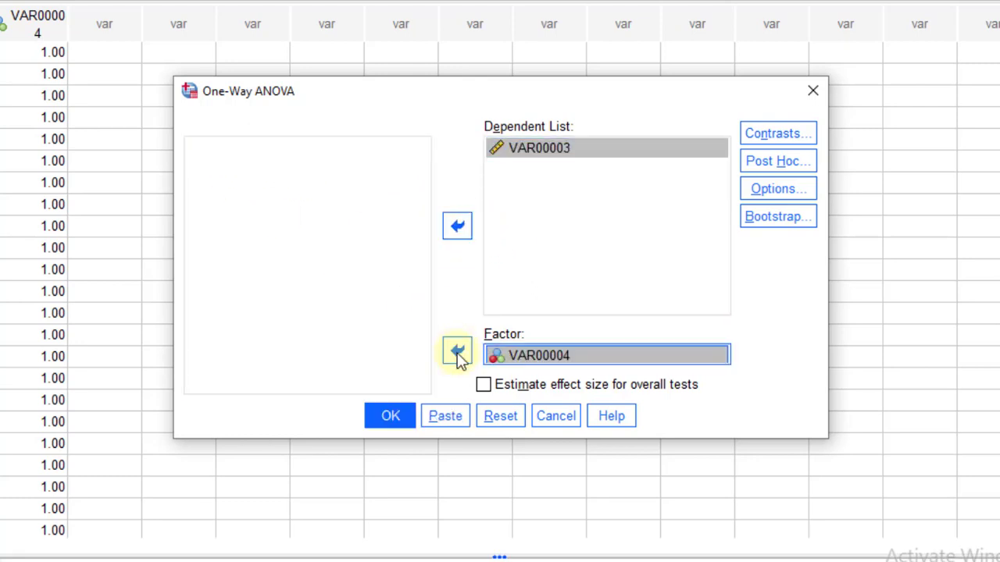
Step: Include the homogeneity of variance test in the One-Way ANOVA and run the analysis
click(806, 196)
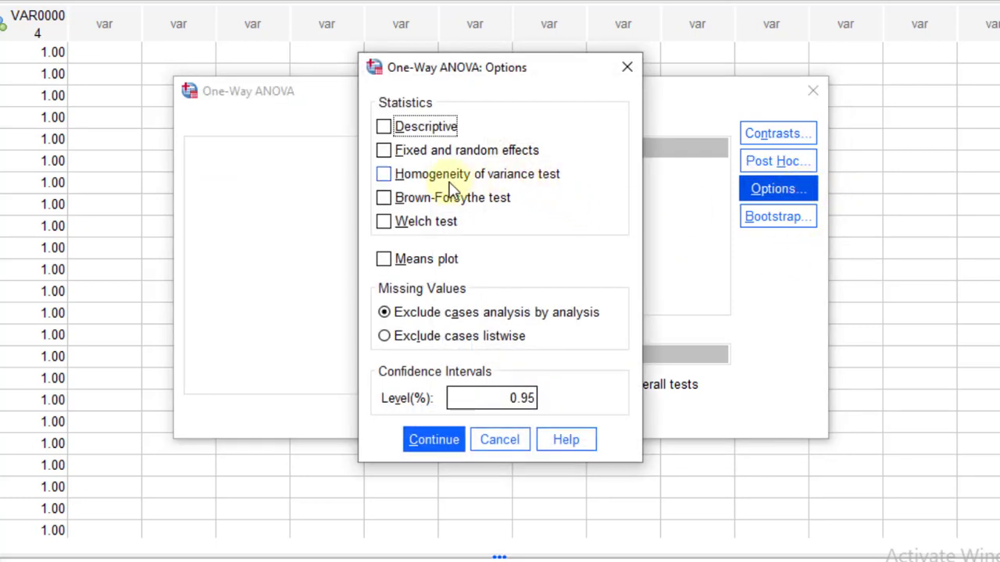
click(505, 179)
click(438, 441)
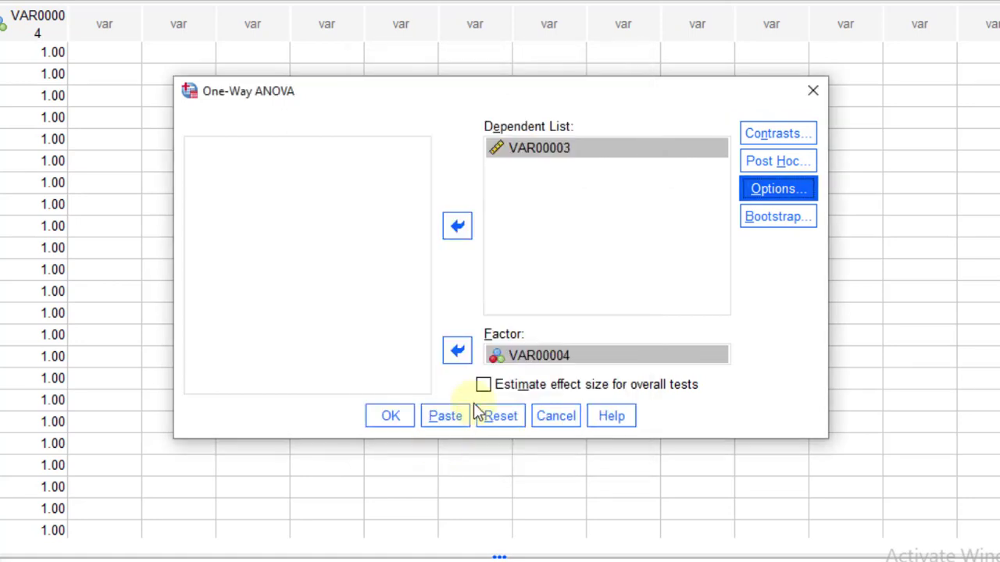
click(385, 420)
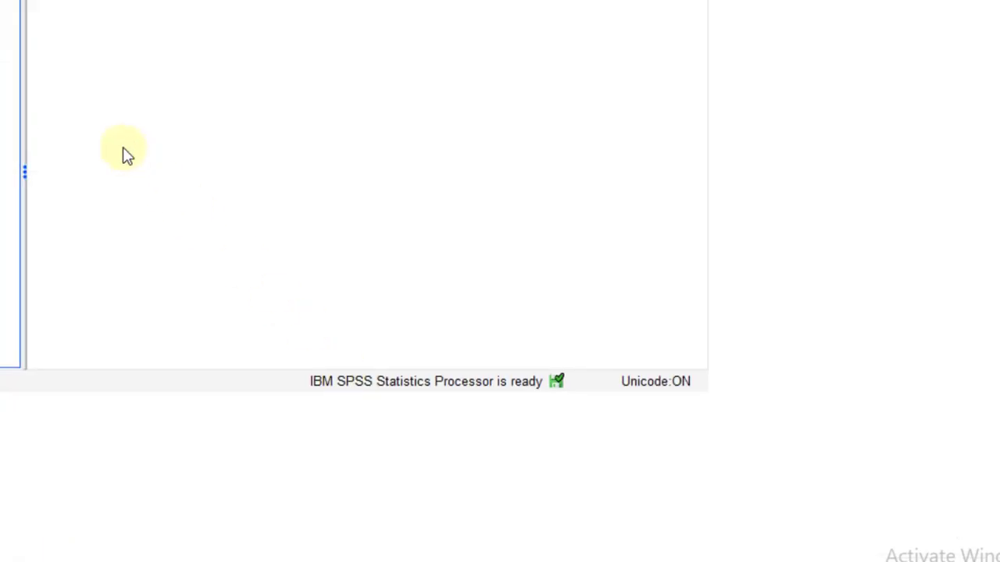
Step: Switch to the report in Word and delete the duplicated word "test" after "F-test" in the first sentence of section 1.1.3 Interpretation
click(163, 310)
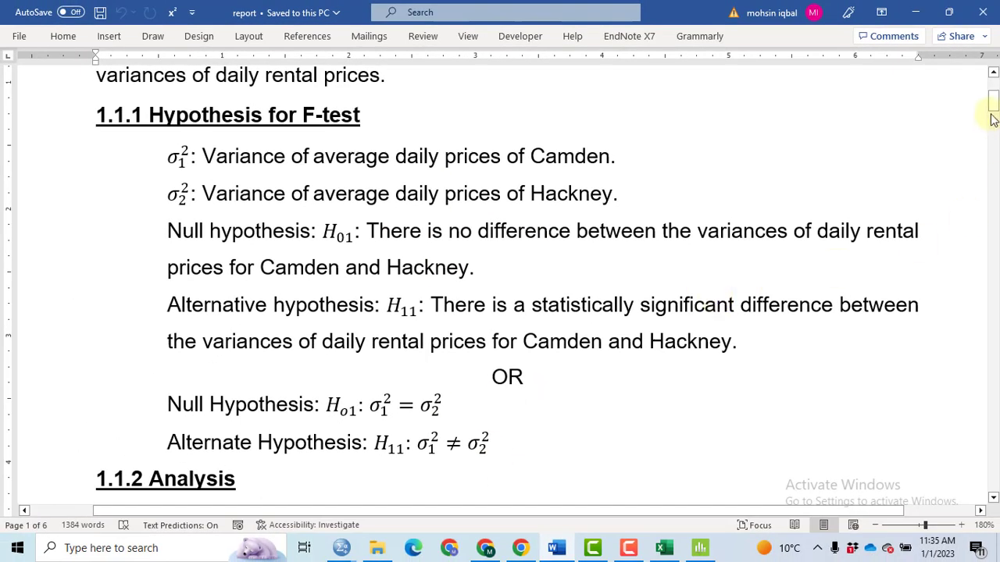
click(992, 117)
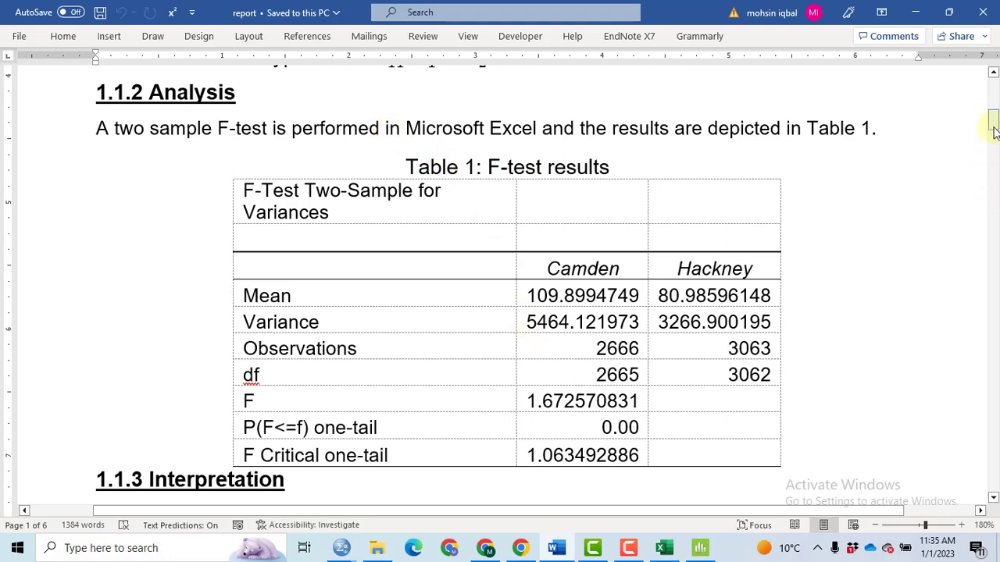
drag(993, 126, 994, 148)
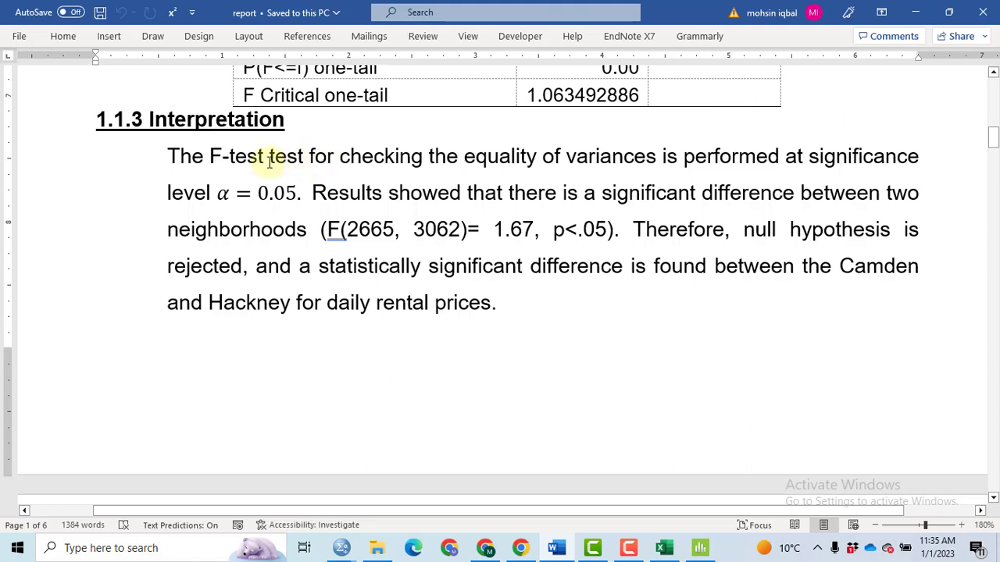
click(306, 157)
key(BackSpace)
key(BackSpace)
key(BackSpace)
key(BackSpace)
key(BackSpace)
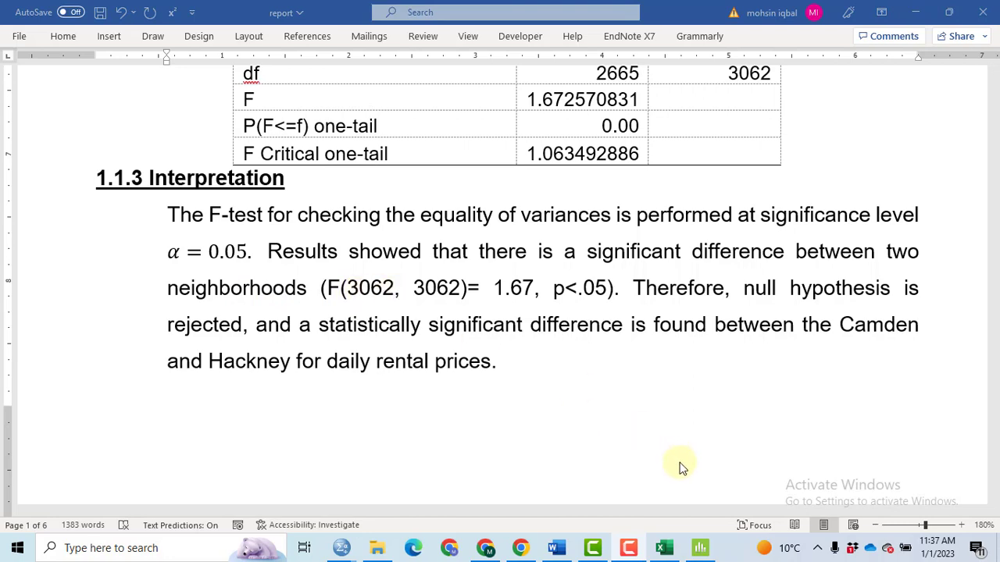
Step: Check the F-Test Two-Sample for Variances table in Excel against section 1.1.3 Interpretation of the Word report
click(664, 548)
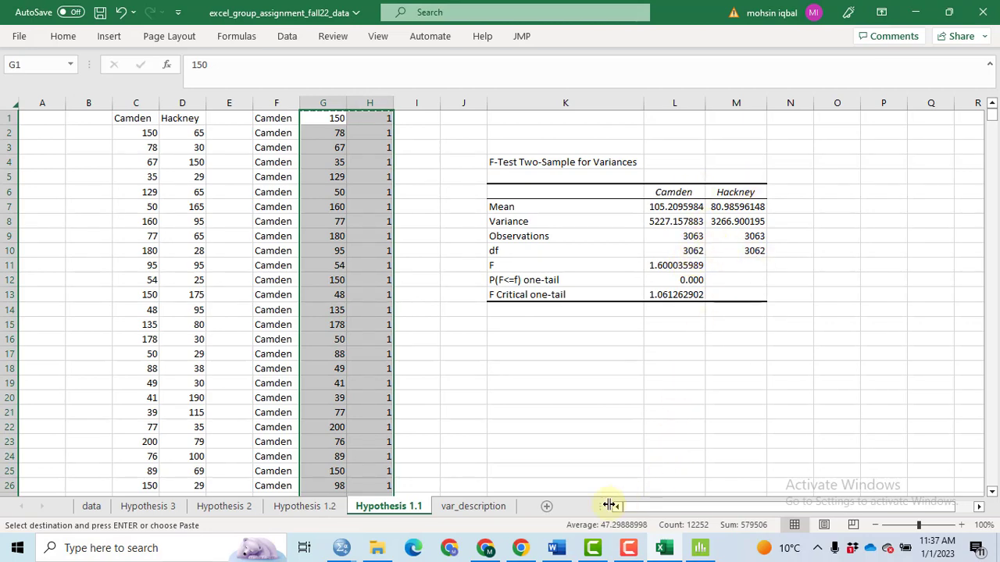
click(562, 552)
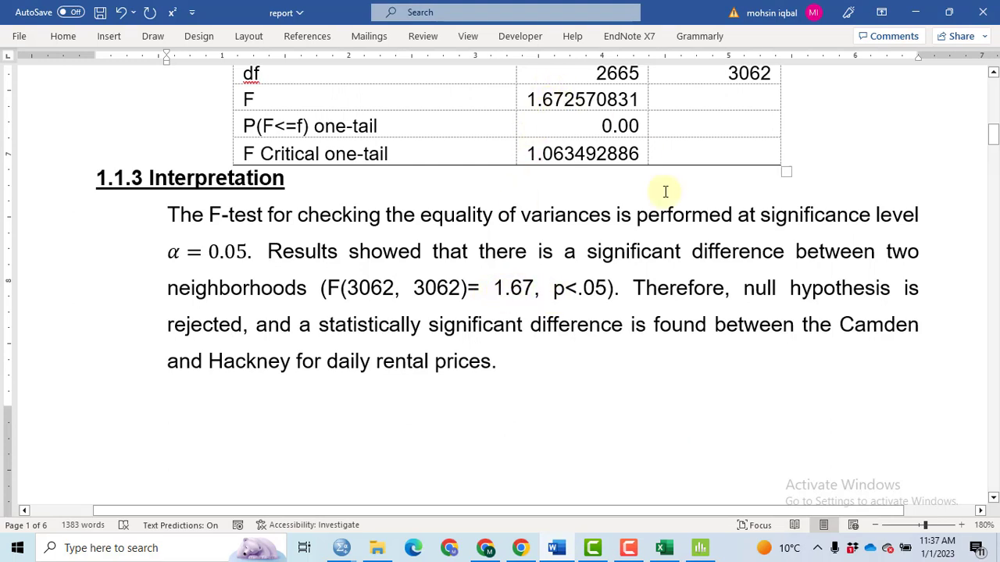
click(993, 499)
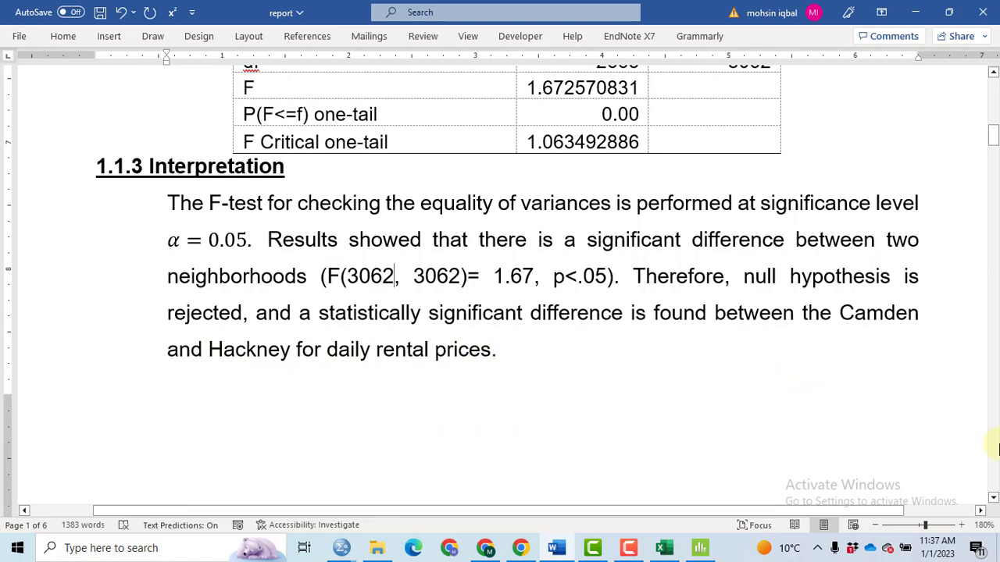
click(993, 498)
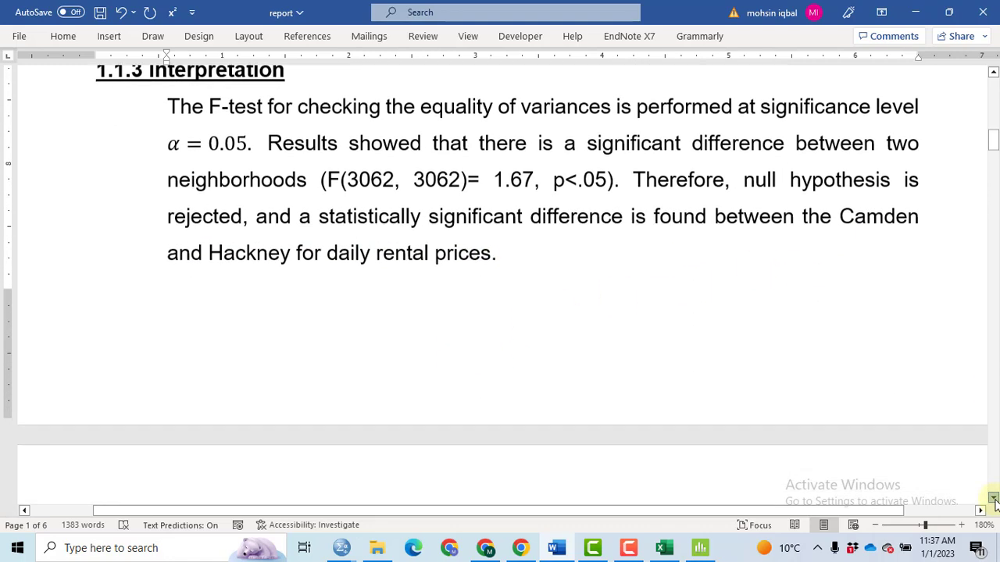